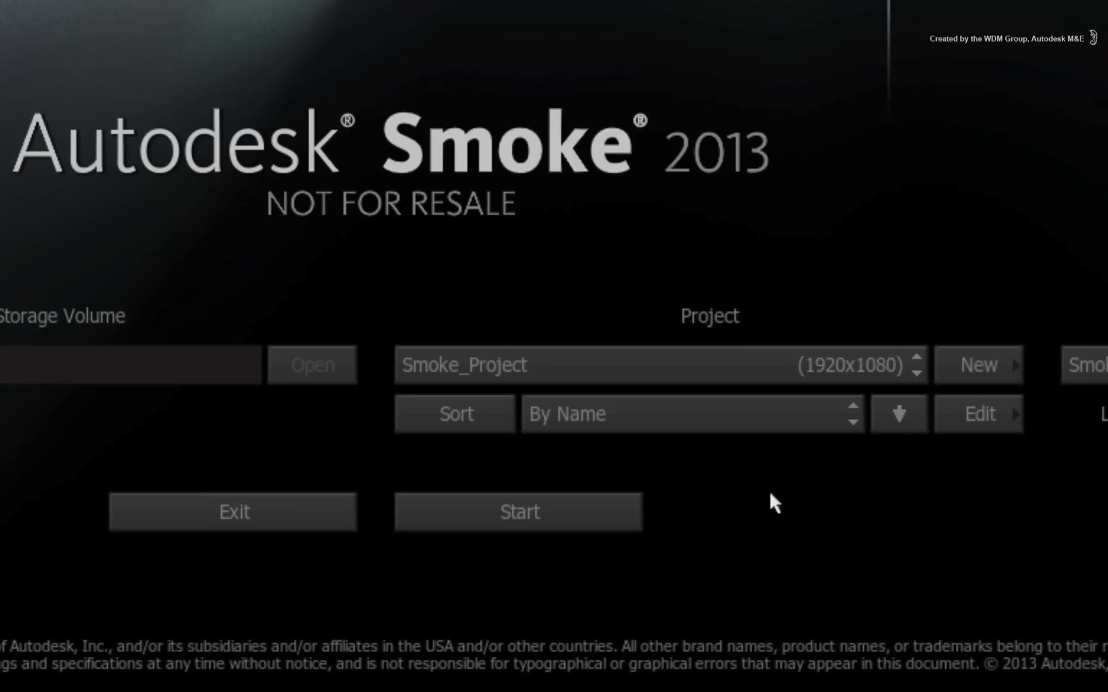
Start a new project EDL_CONFORM with 2048 x 1024 Red 2K resolution.
click(962, 360)
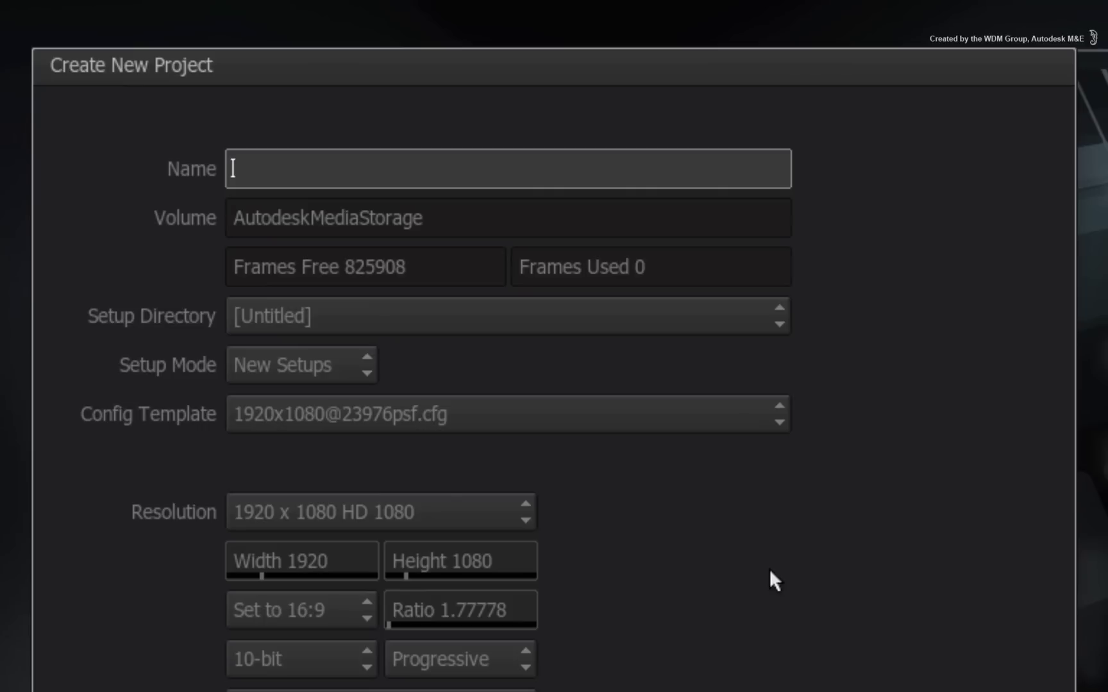
text(EDL CO)
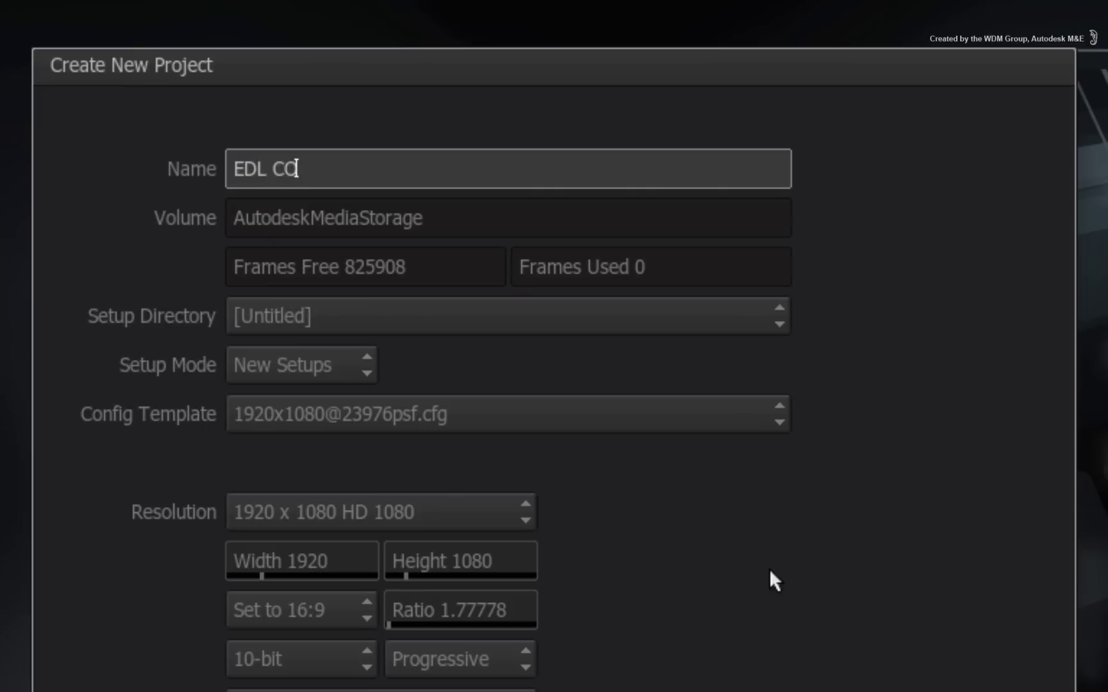
text(NFORM)
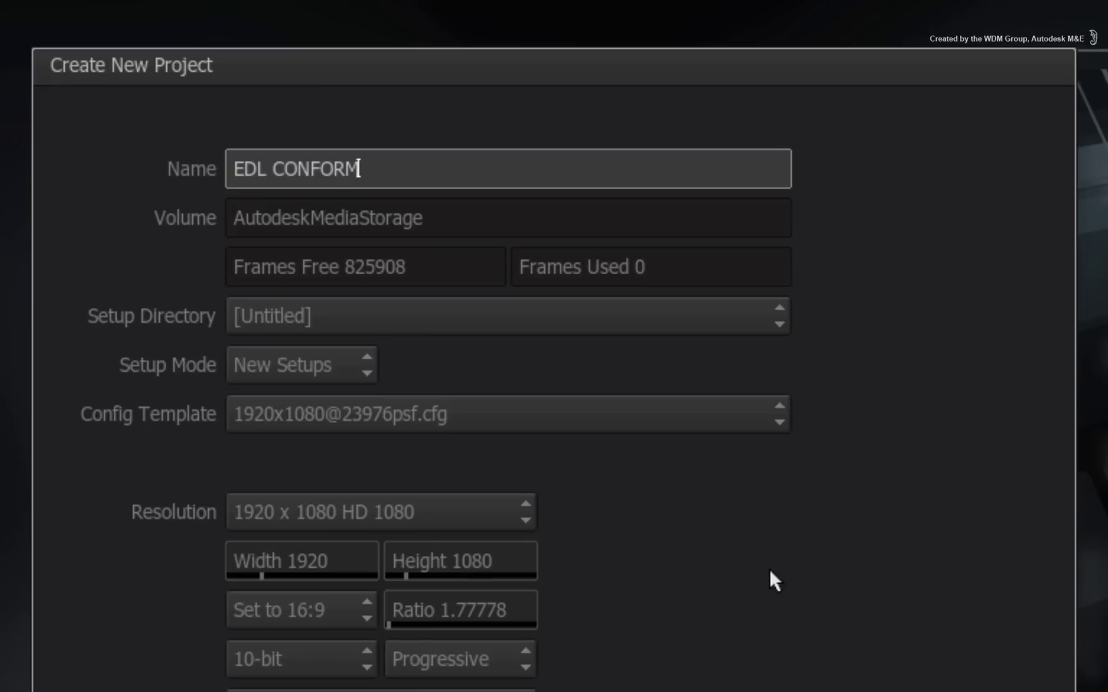
click(489, 516)
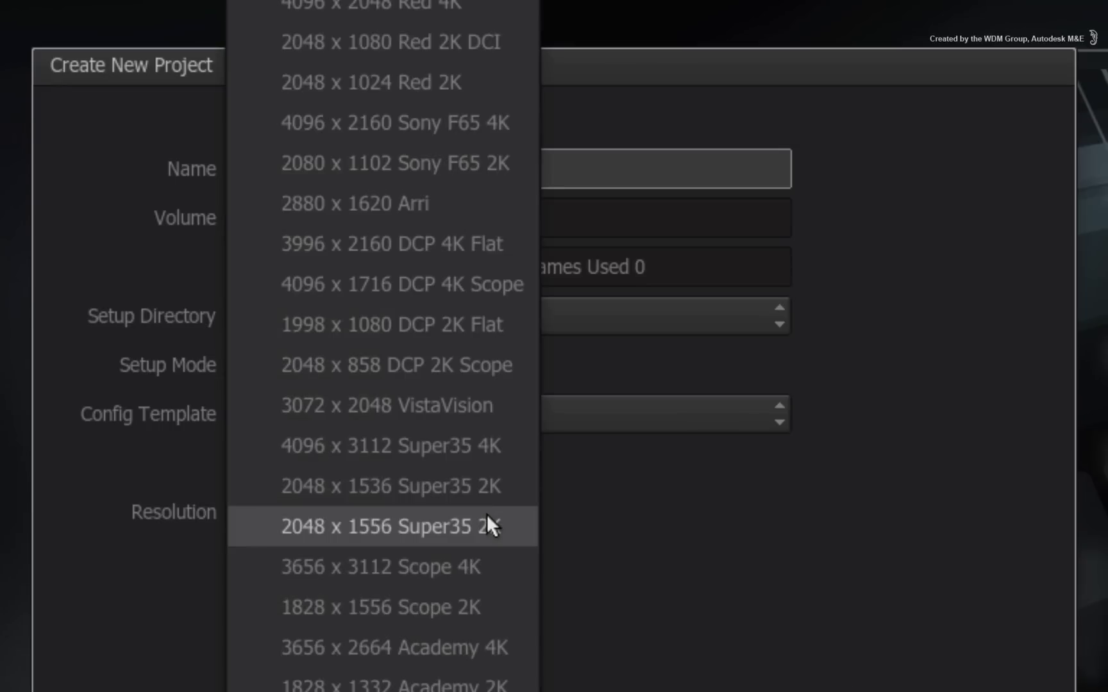
click(413, 83)
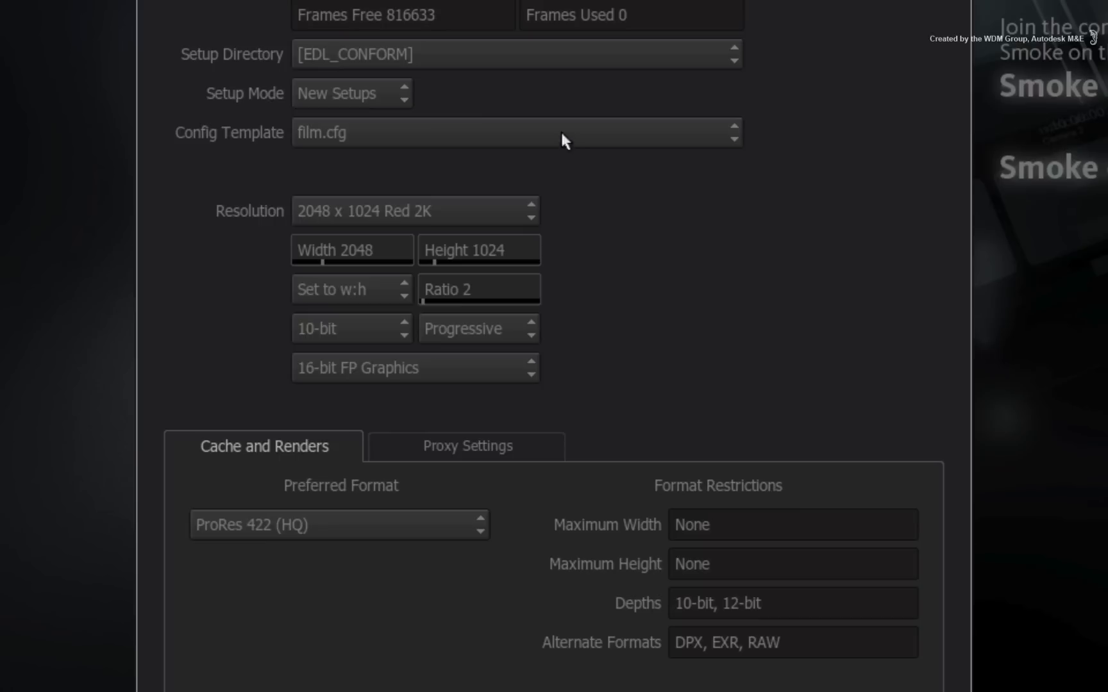
Choose the 1920x1080@23976psf config template and Uncompressed cache format, then create the project.
click(559, 240)
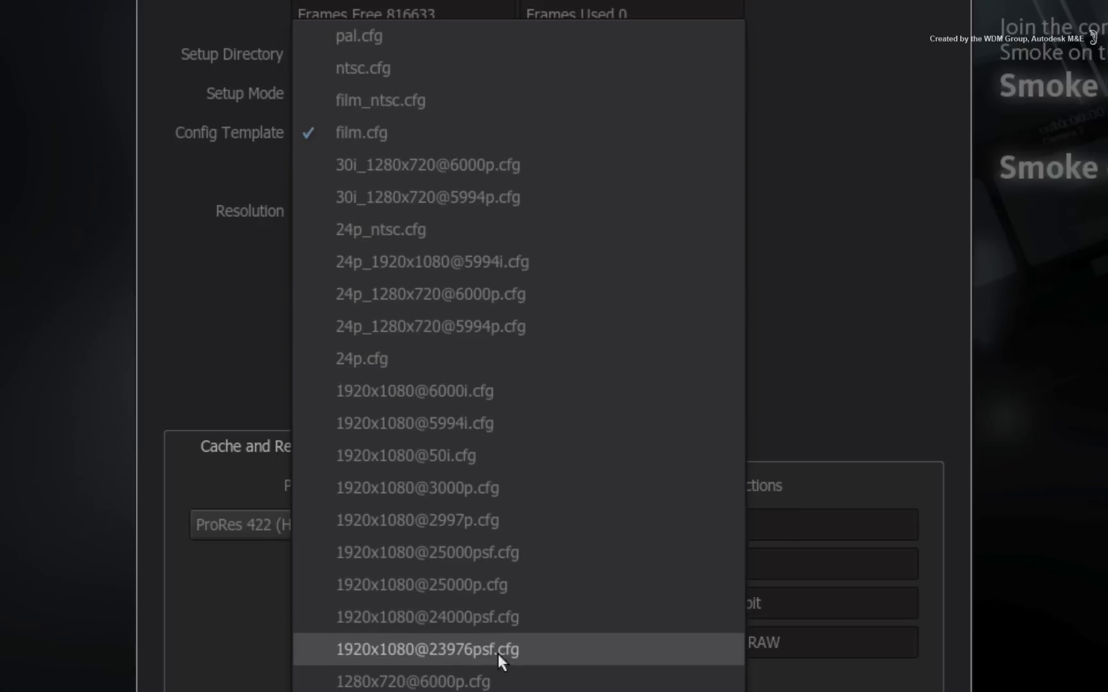
click(545, 649)
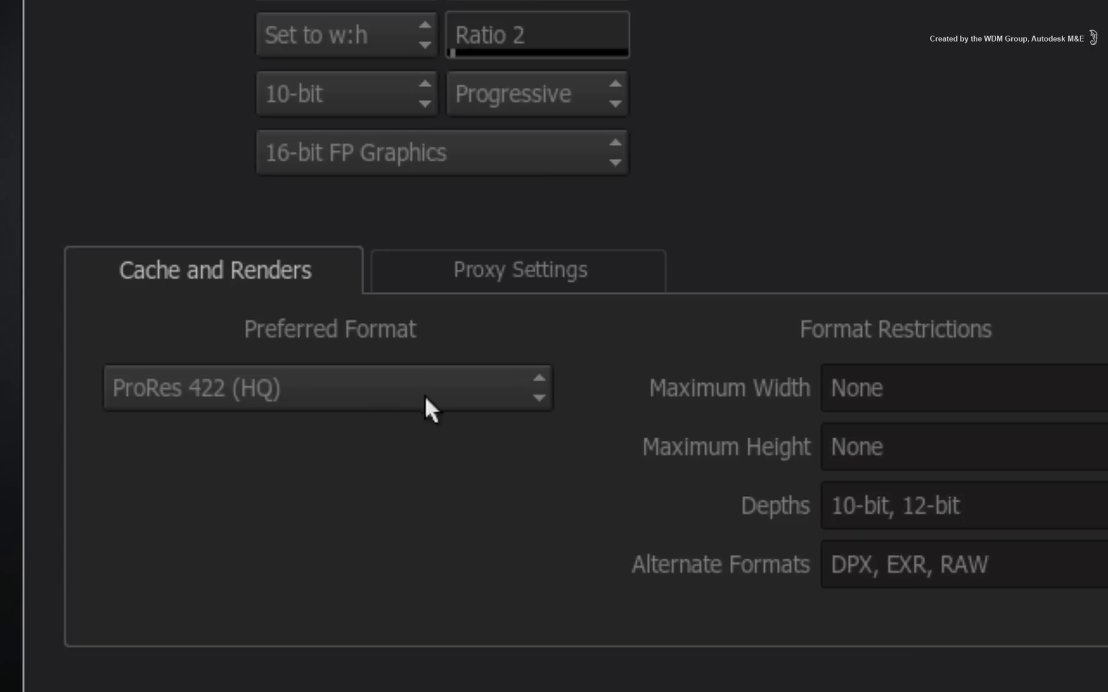
click(439, 389)
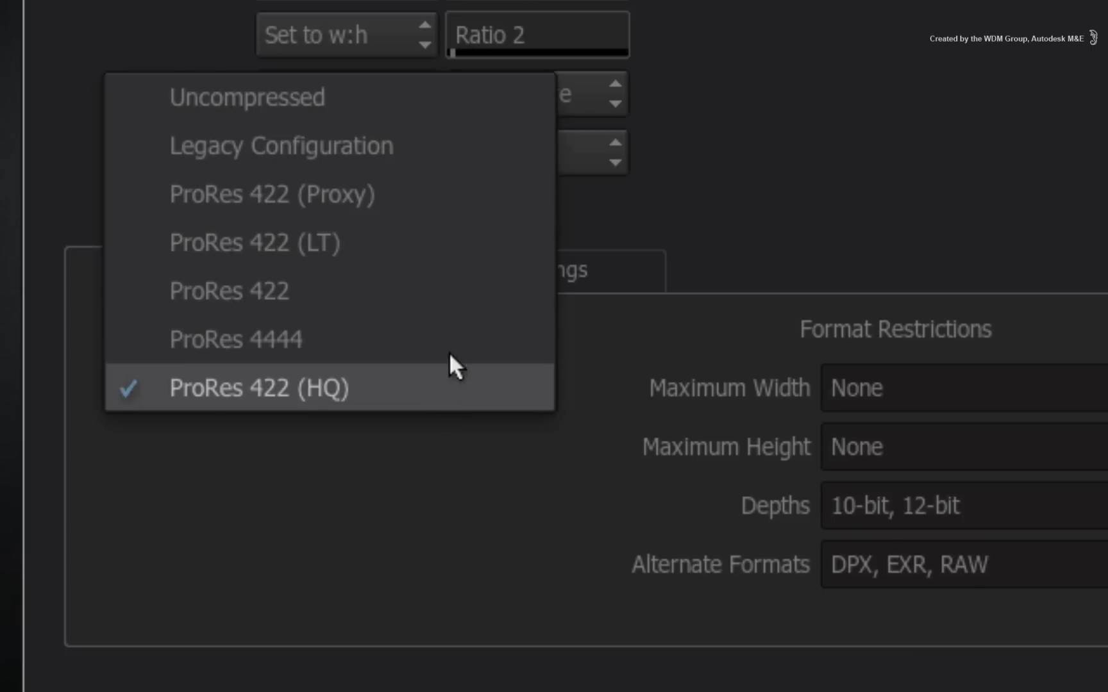
click(469, 97)
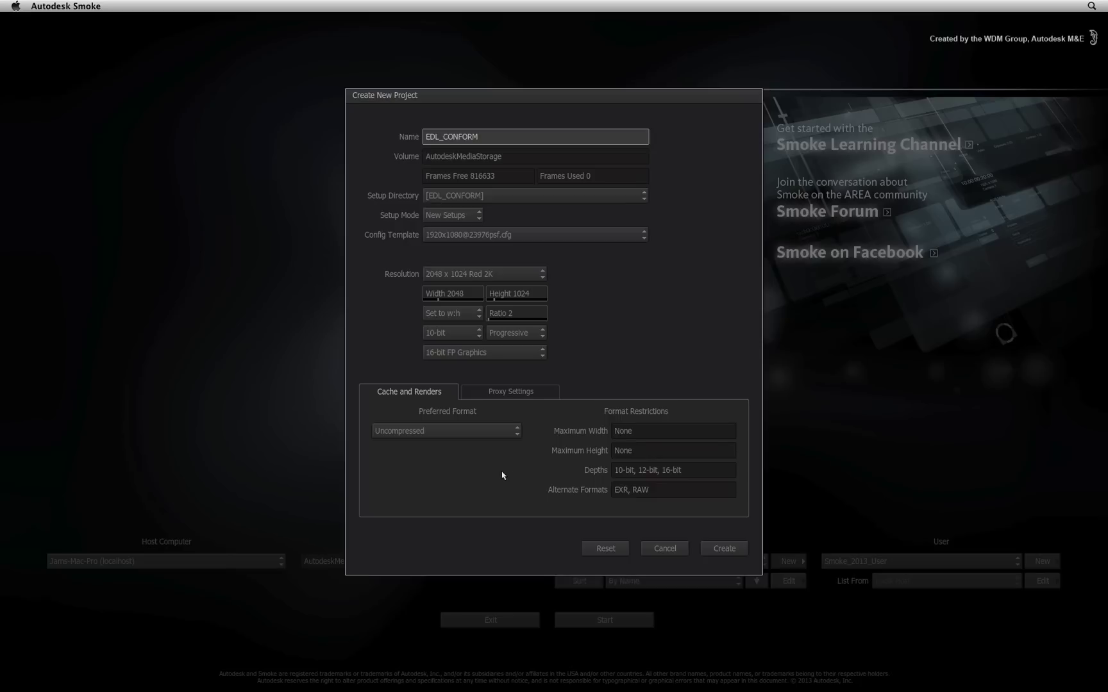
click(728, 548)
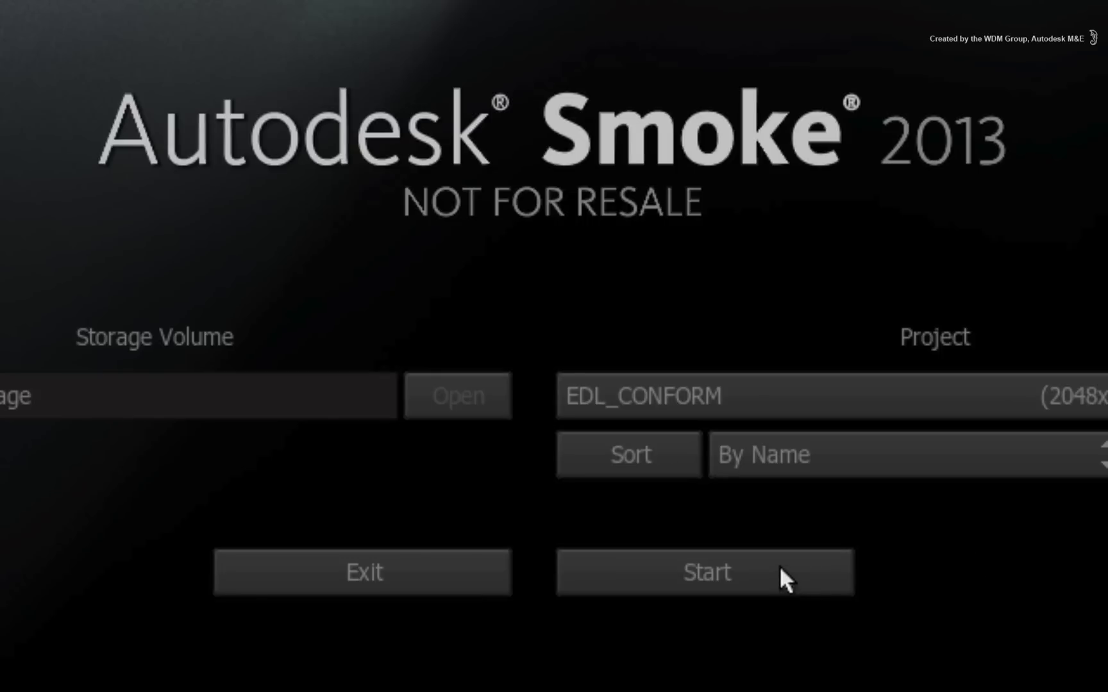
Launch Smoke into the EDL_CONFORM project from the startup screen.
click(780, 569)
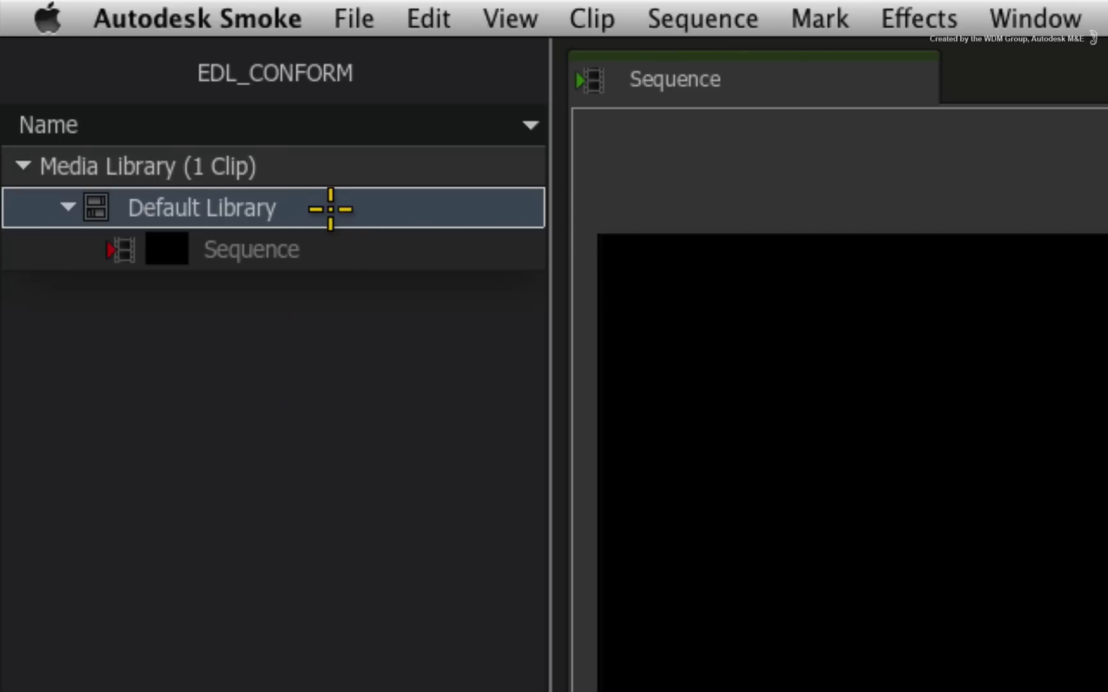
Add a folder to the Default Library and make three copies of the SCANS folder.
right_click(330, 207)
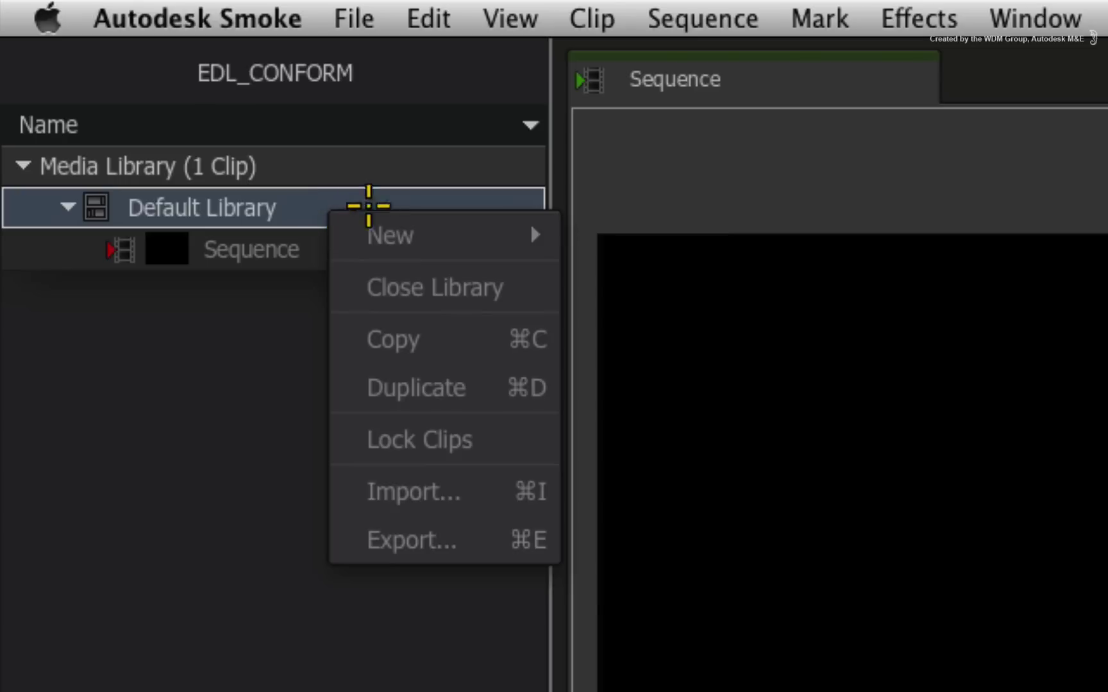
mouse_move(444, 236)
click(651, 288)
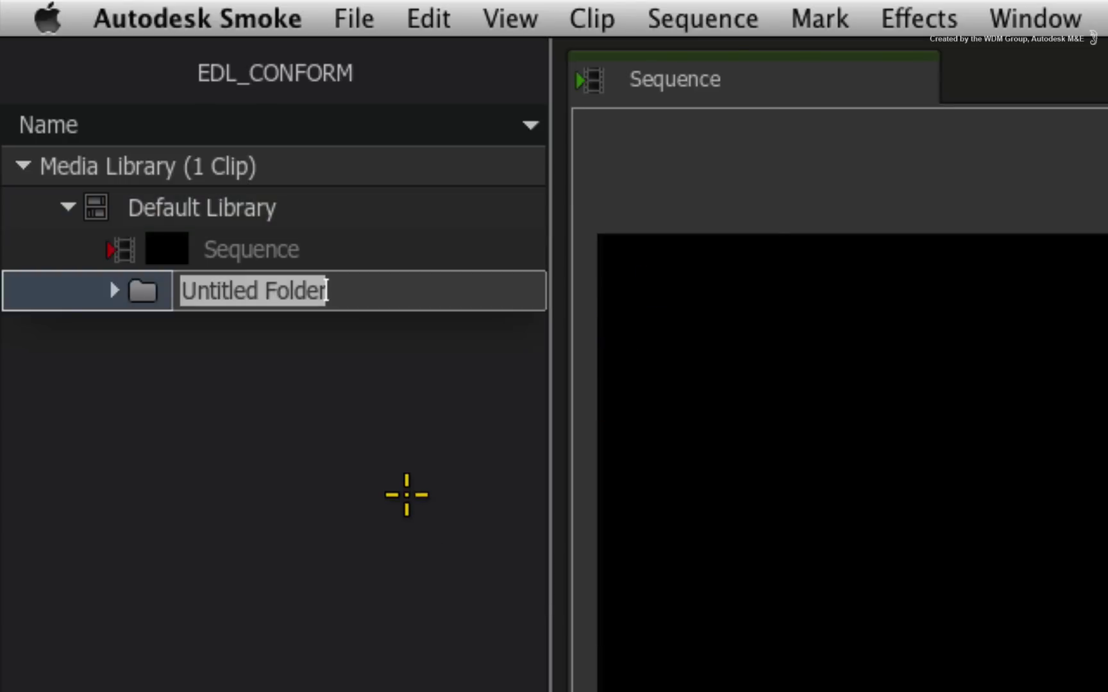
text(SCANS)
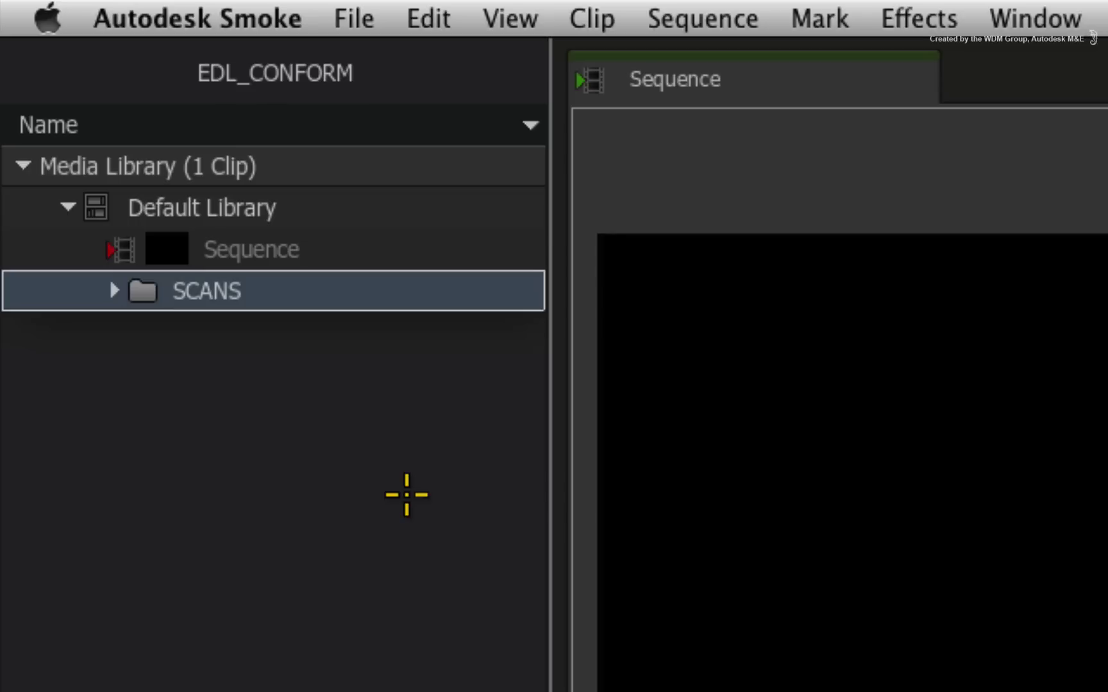
key(super+d)
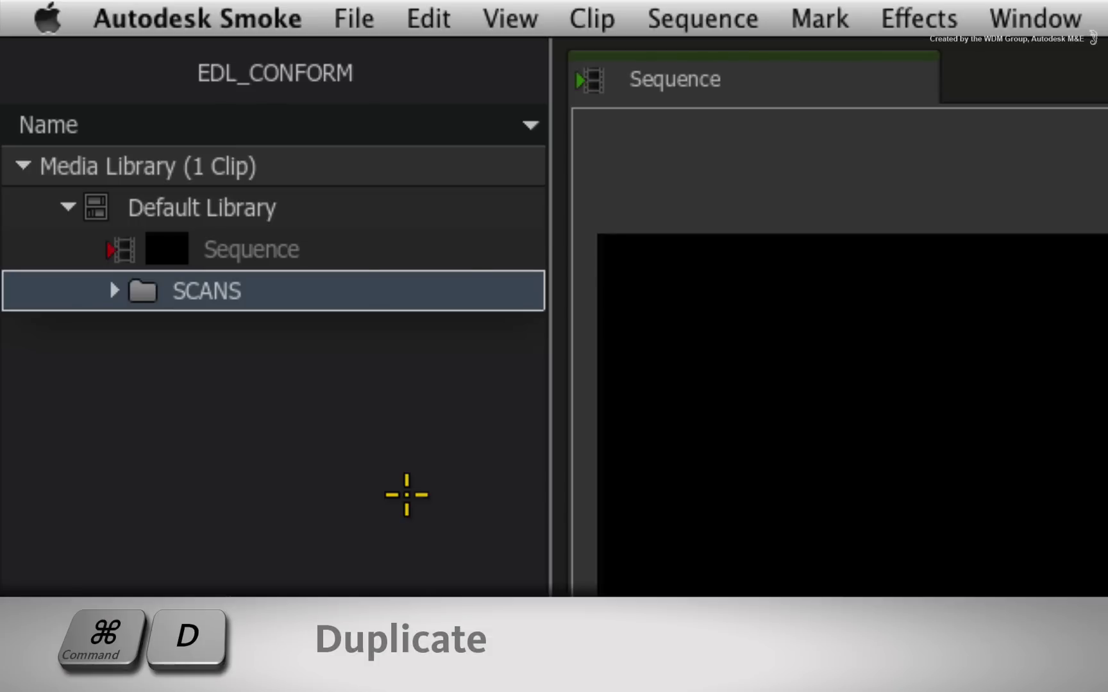
key(super+d)
key(super+d)
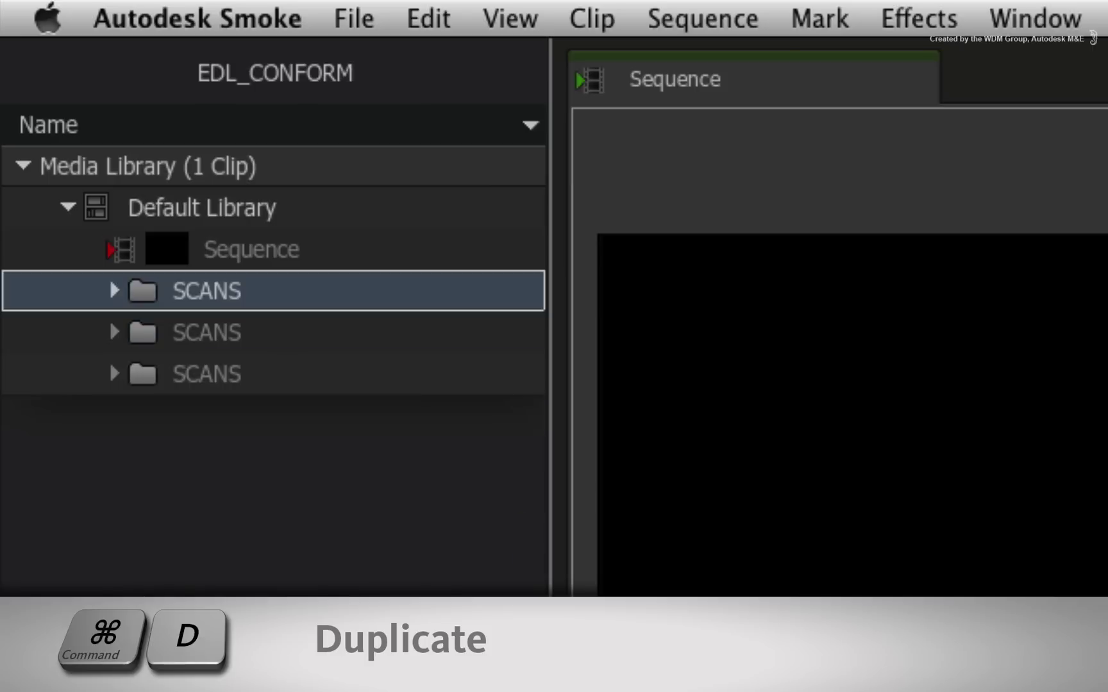
key(super+d)
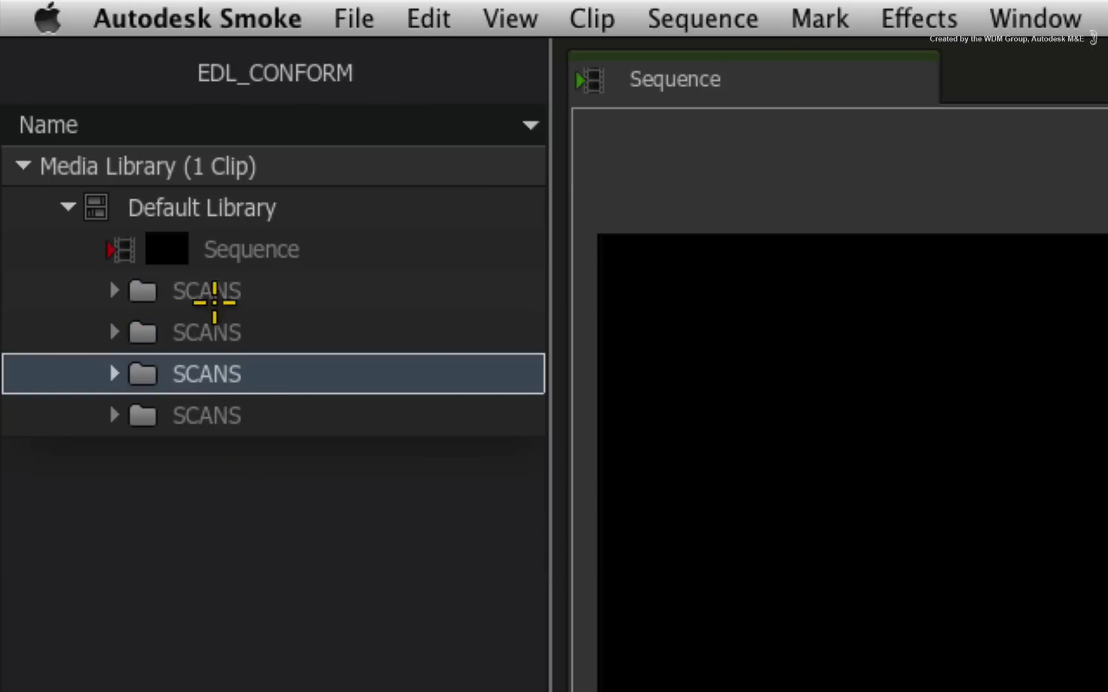
Rename the extra SCANS folders to OFF LINES, LEADERS and CONFORMS.
click(233, 342)
double_click(209, 333)
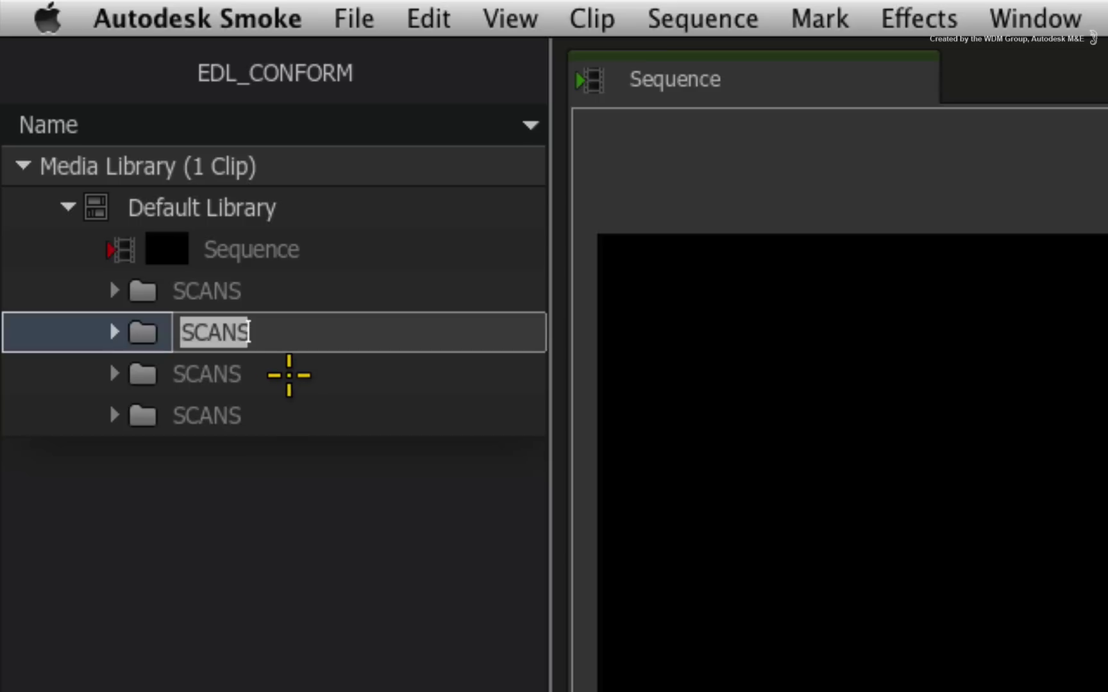
text(OFF)
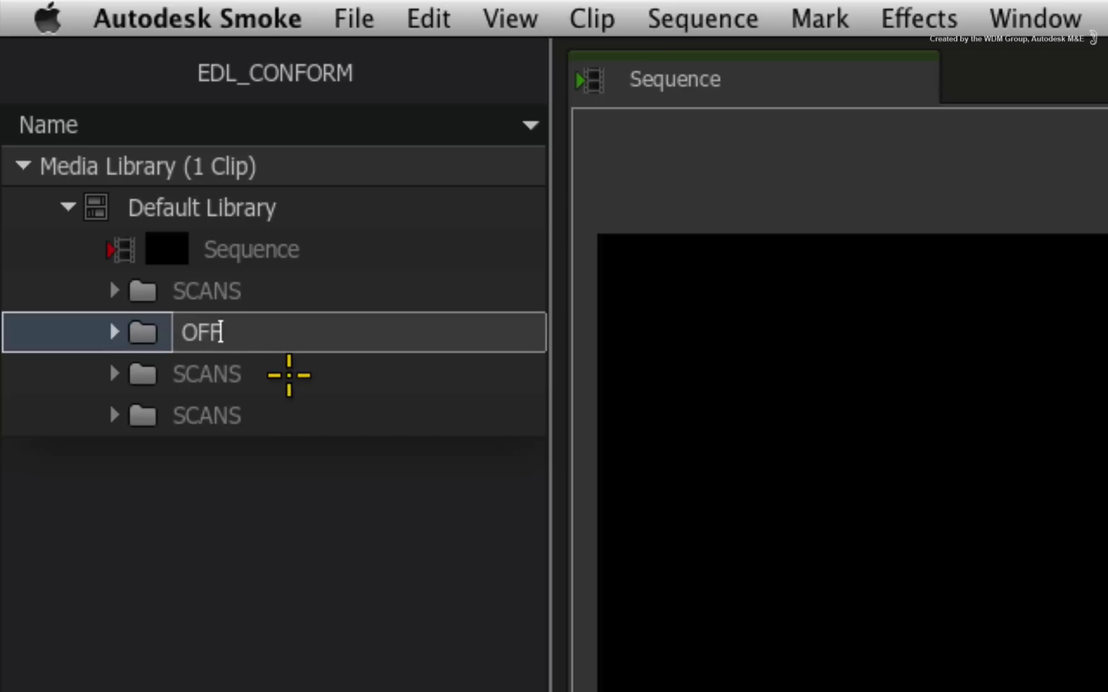
text( LINES)
key(Return)
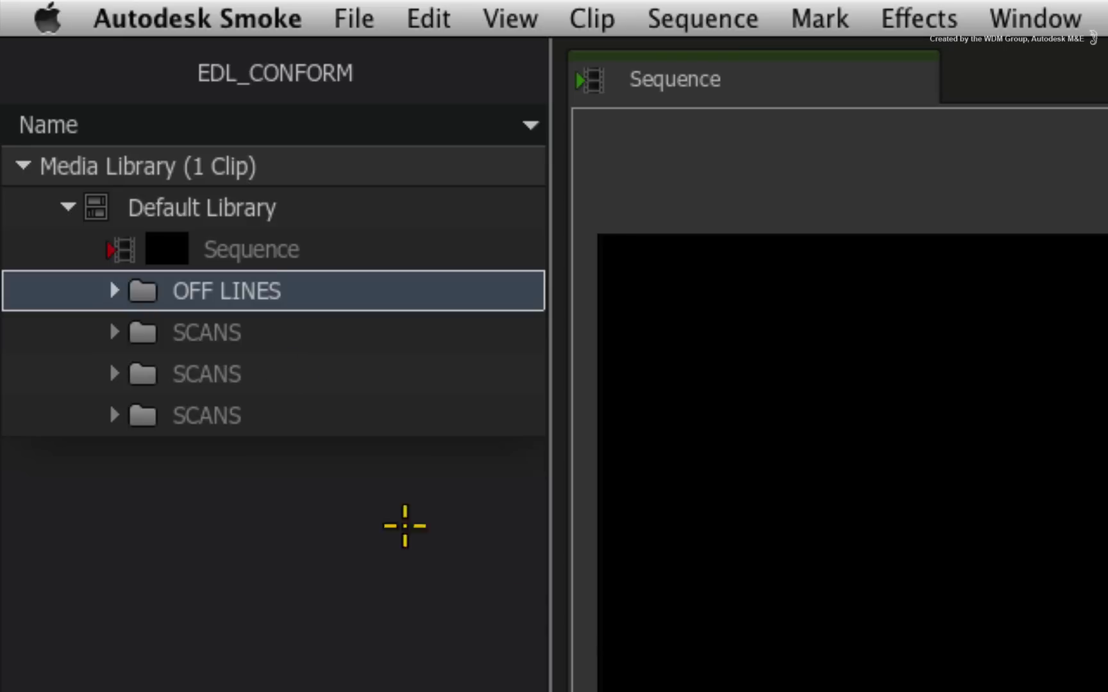
click(212, 337)
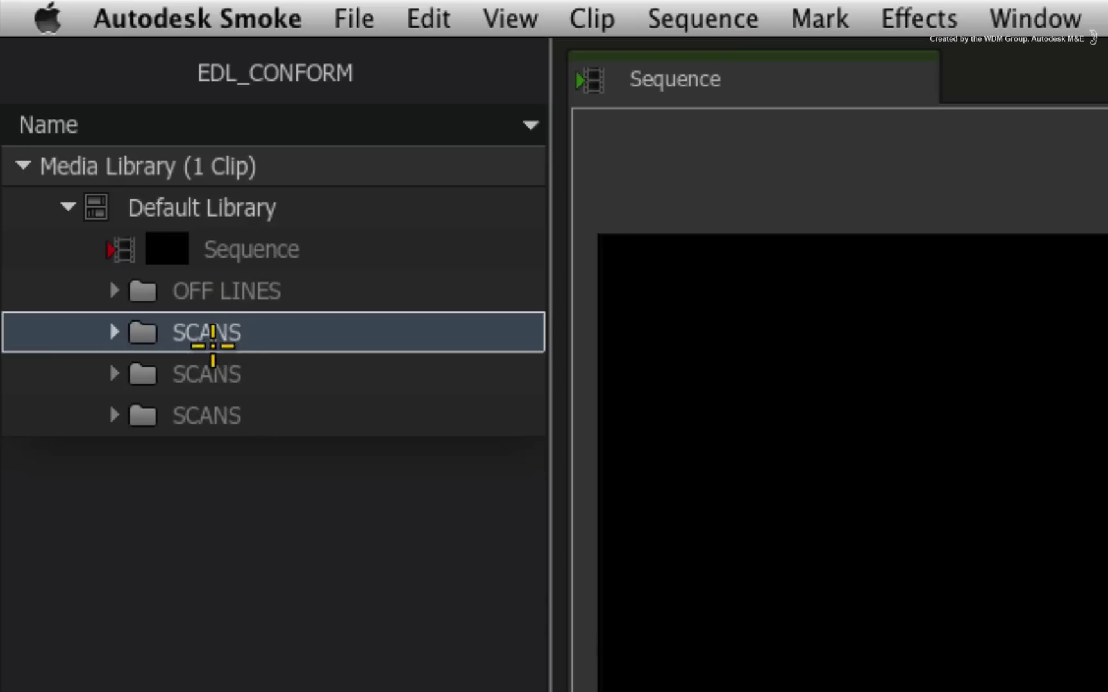
double_click(213, 338)
text(LEADE)
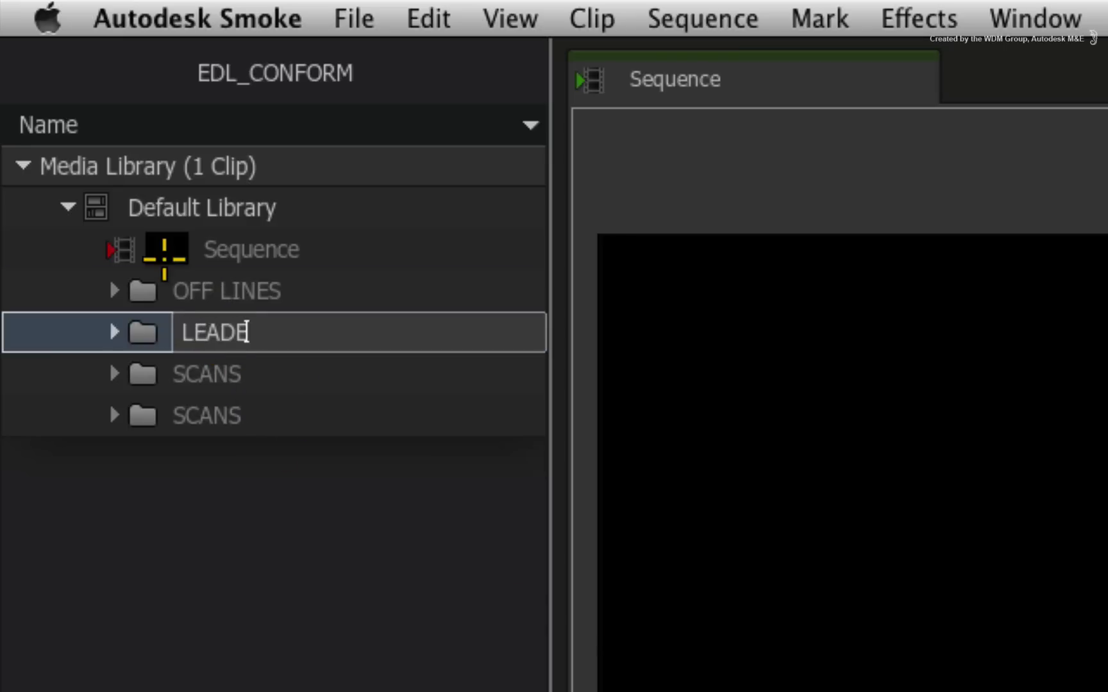
text(RS)
key(Return)
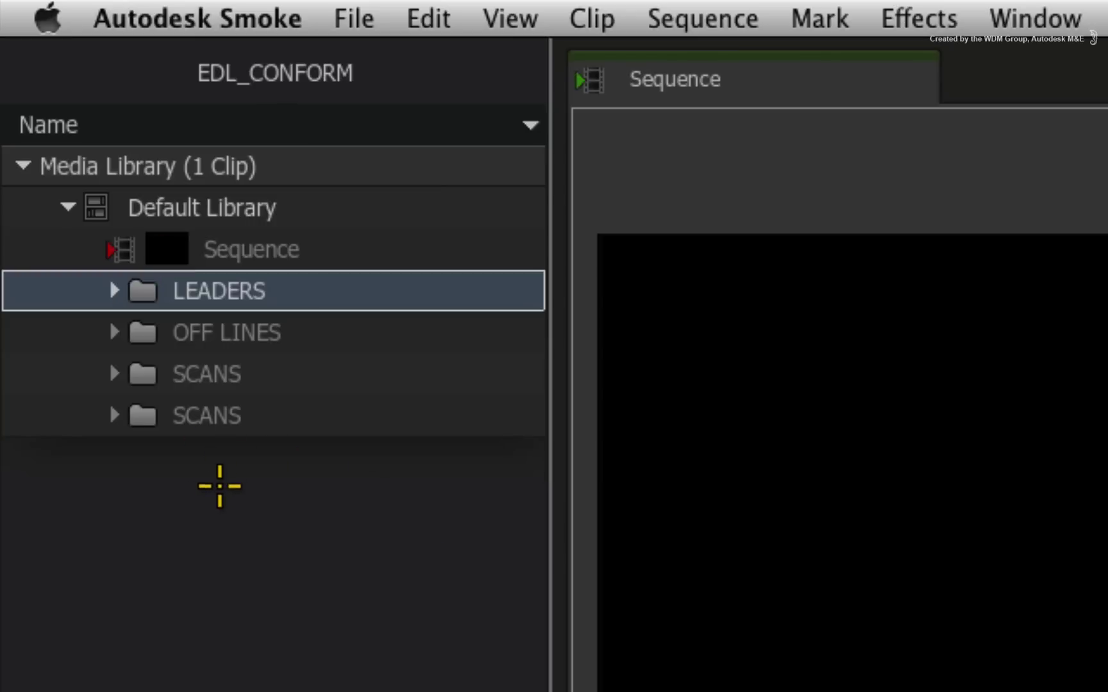
click(213, 374)
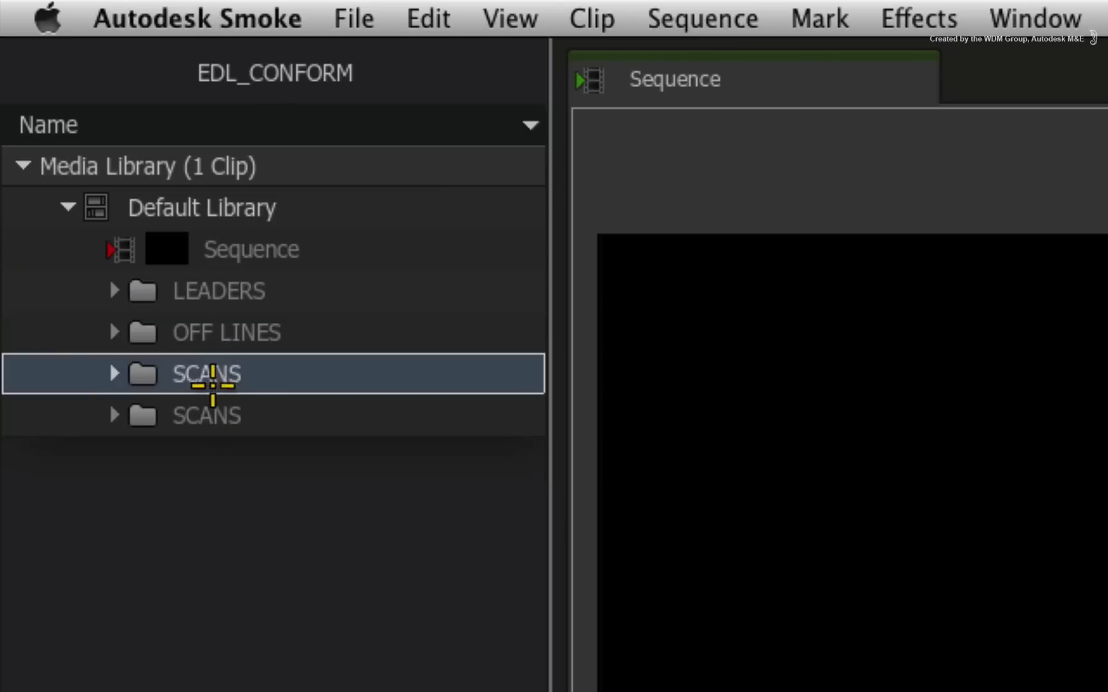
double_click(215, 376)
text(C)
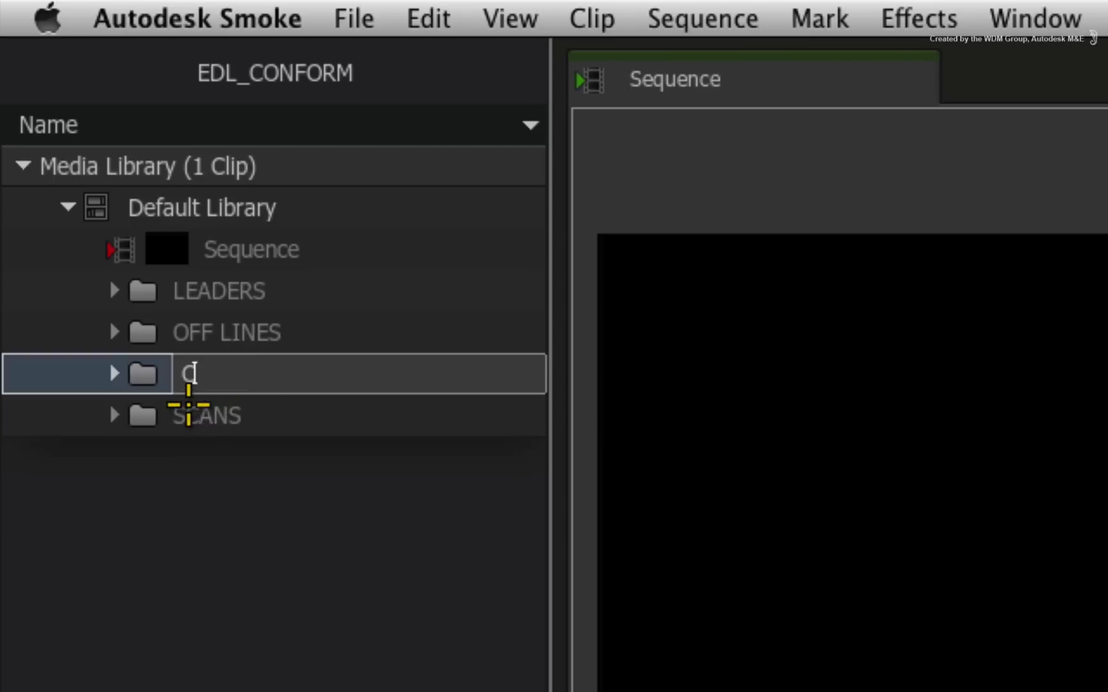
text(ONFORMS)
key(Return)
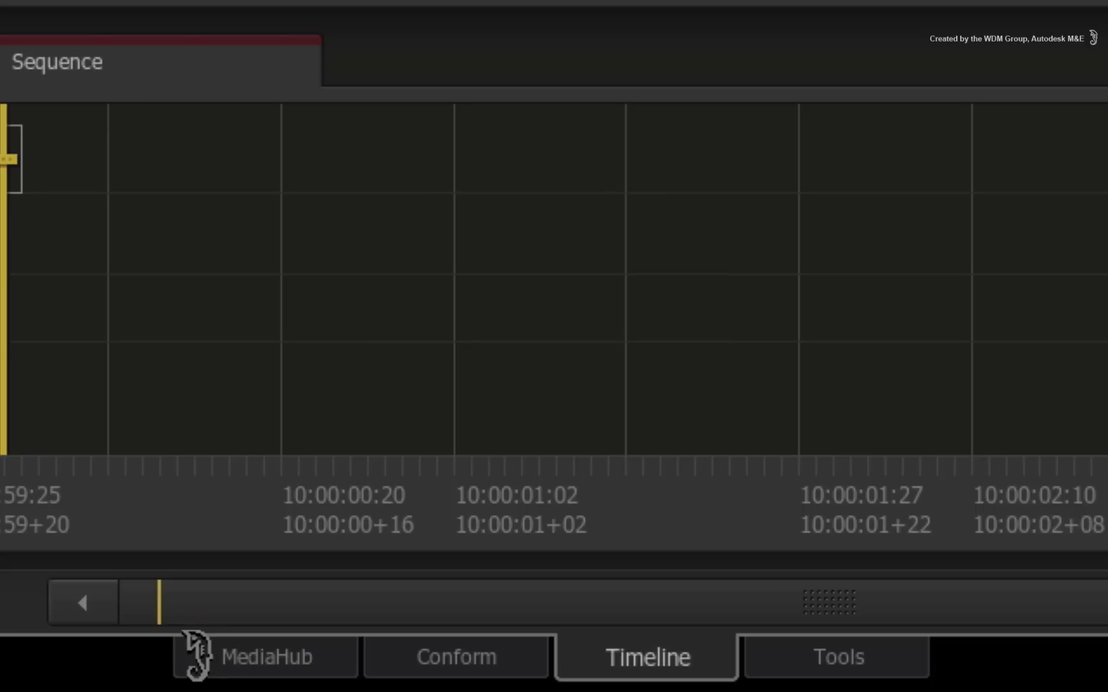
Browse MediaHub Sources to scans > DPX > A001_C001_0314UE > 2048x1024.
click(197, 655)
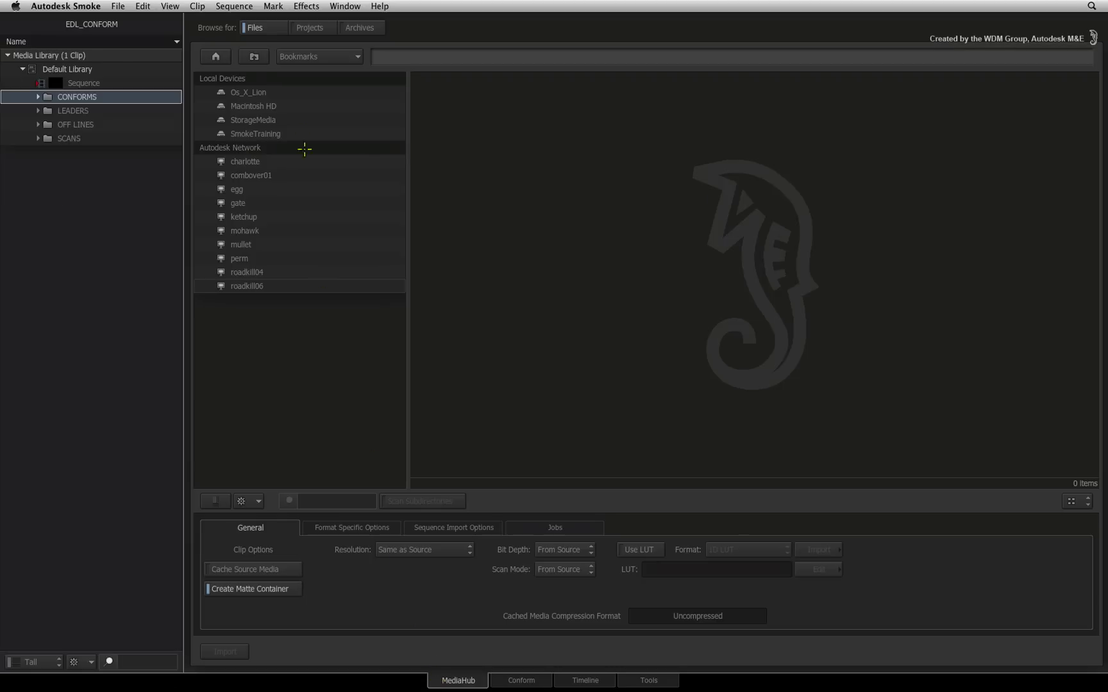
click(324, 55)
click(325, 89)
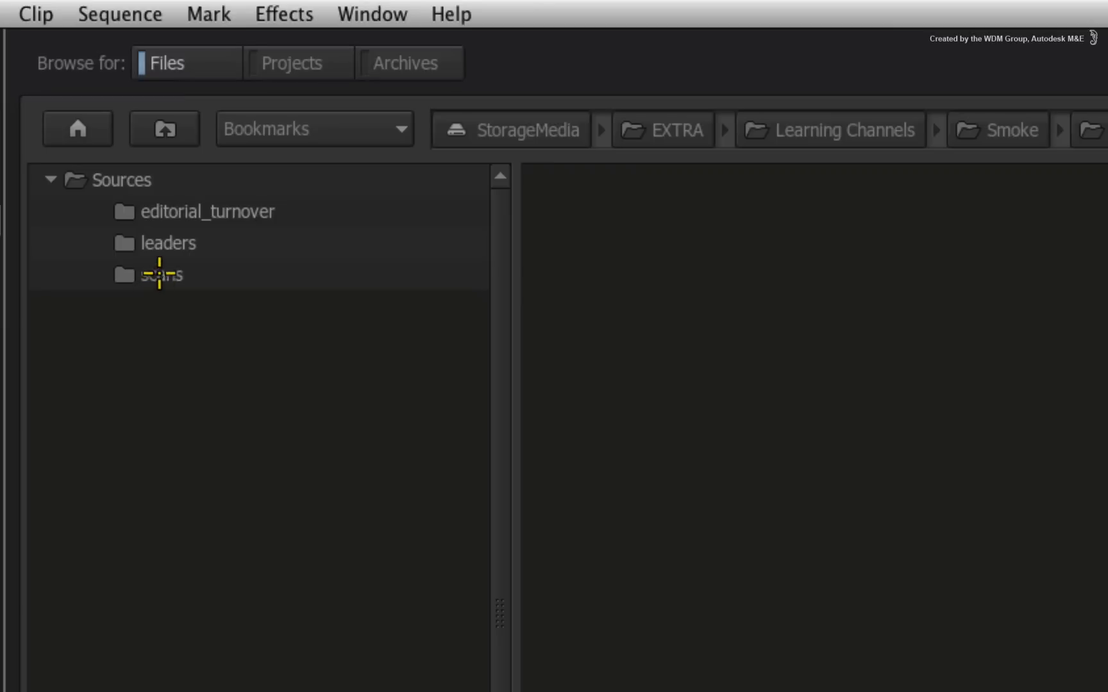
click(251, 121)
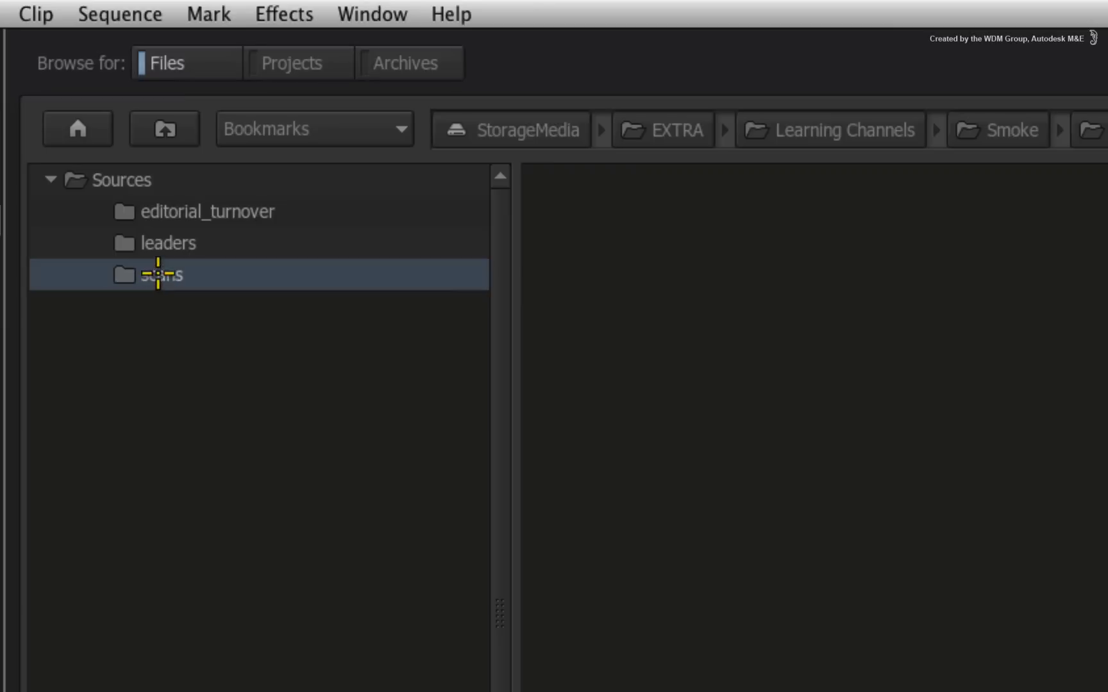
double_click(157, 274)
double_click(148, 210)
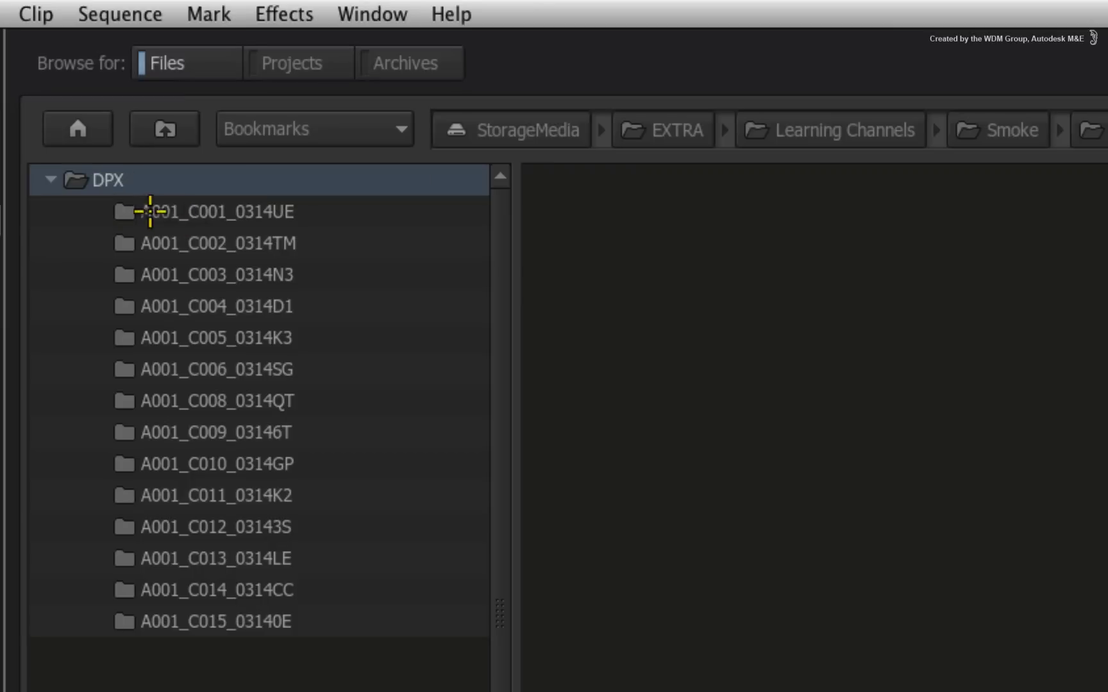
double_click(202, 209)
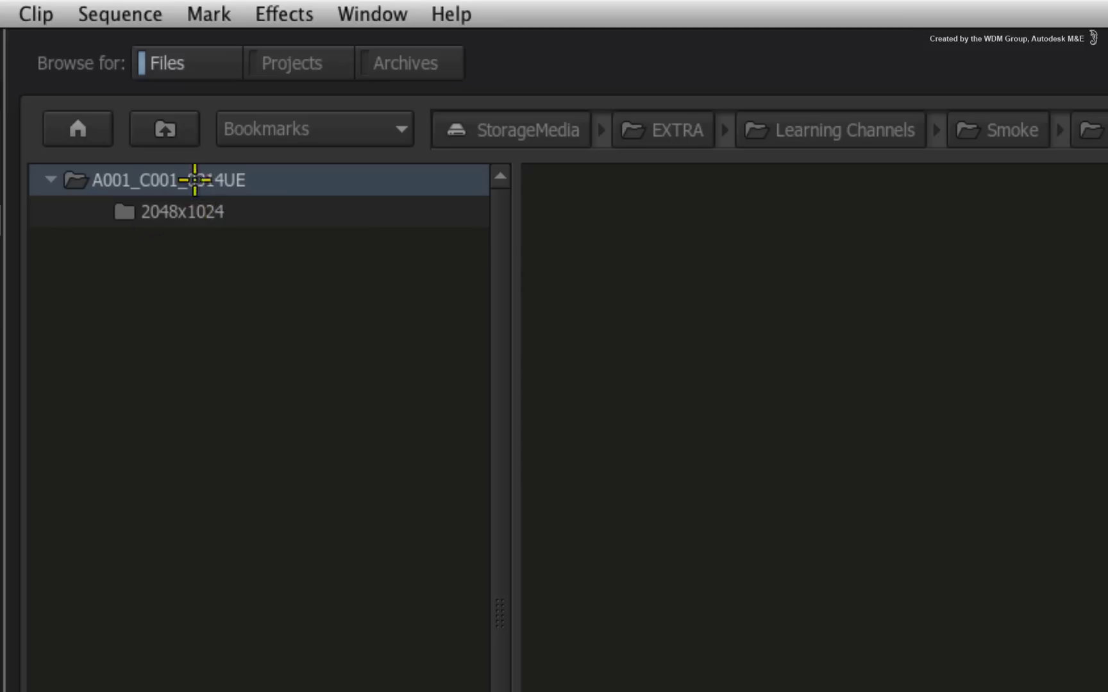
double_click(192, 211)
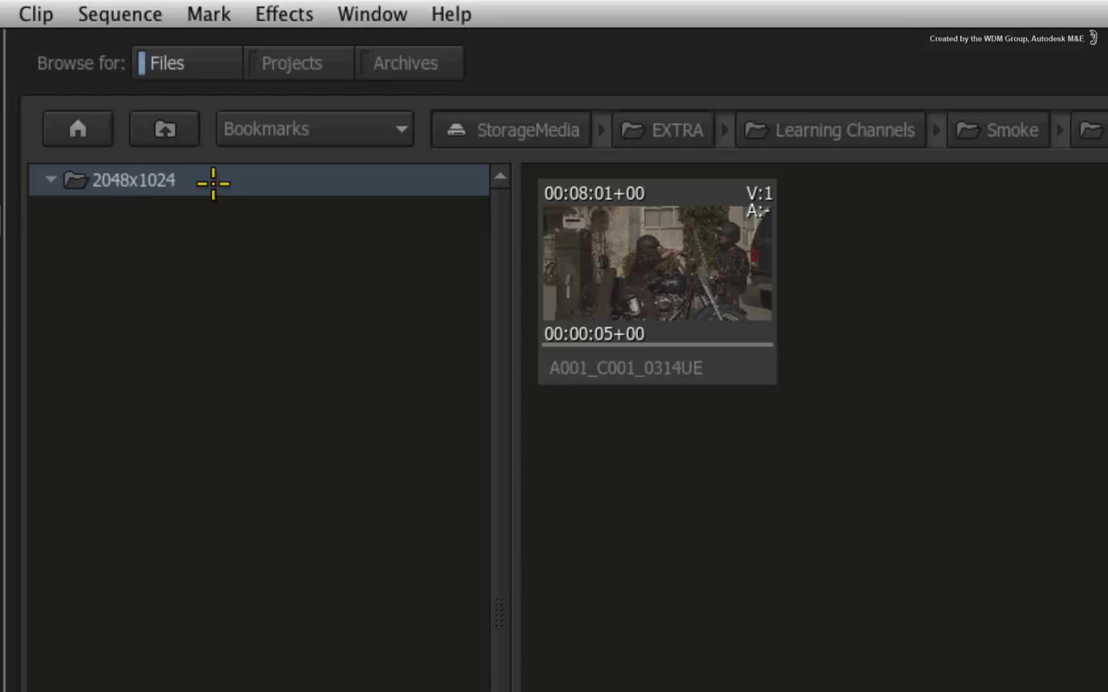
Reopen the 2048x1024 folder, select clip A001_C001_0314UE and show its DPX options.
click(165, 129)
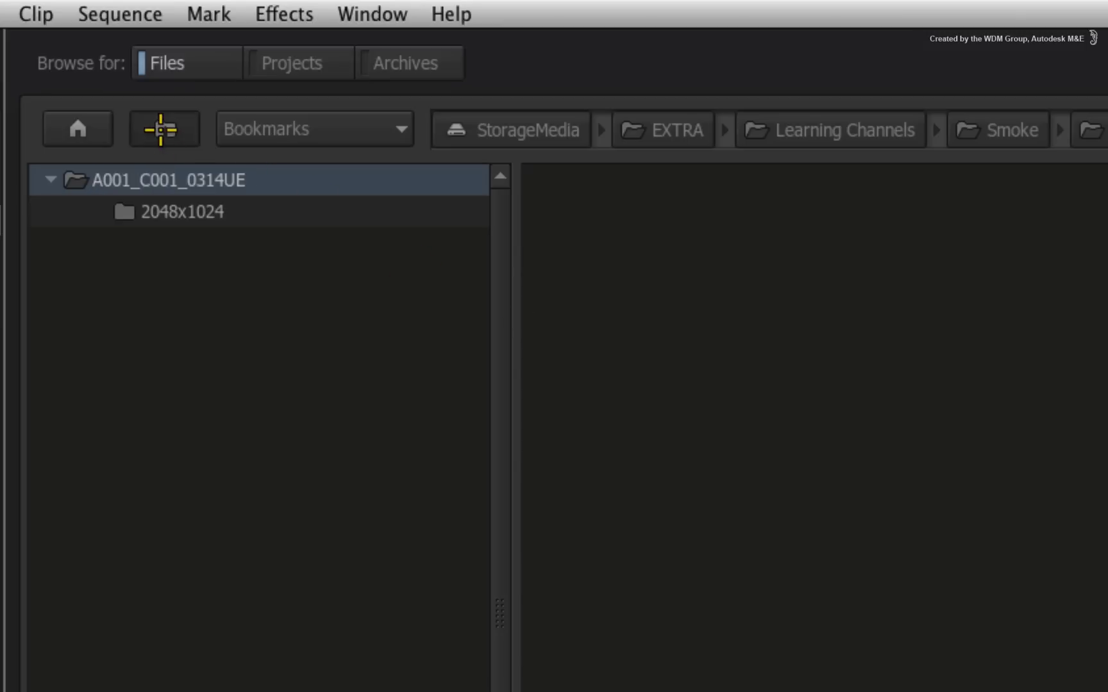
click(166, 132)
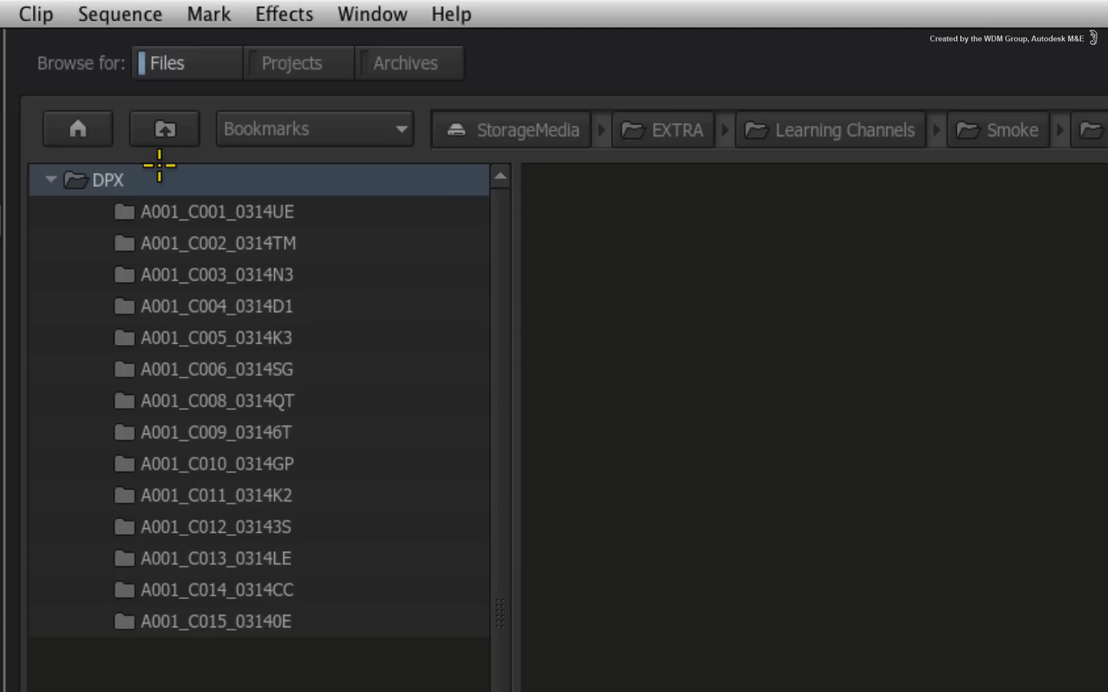
click(154, 183)
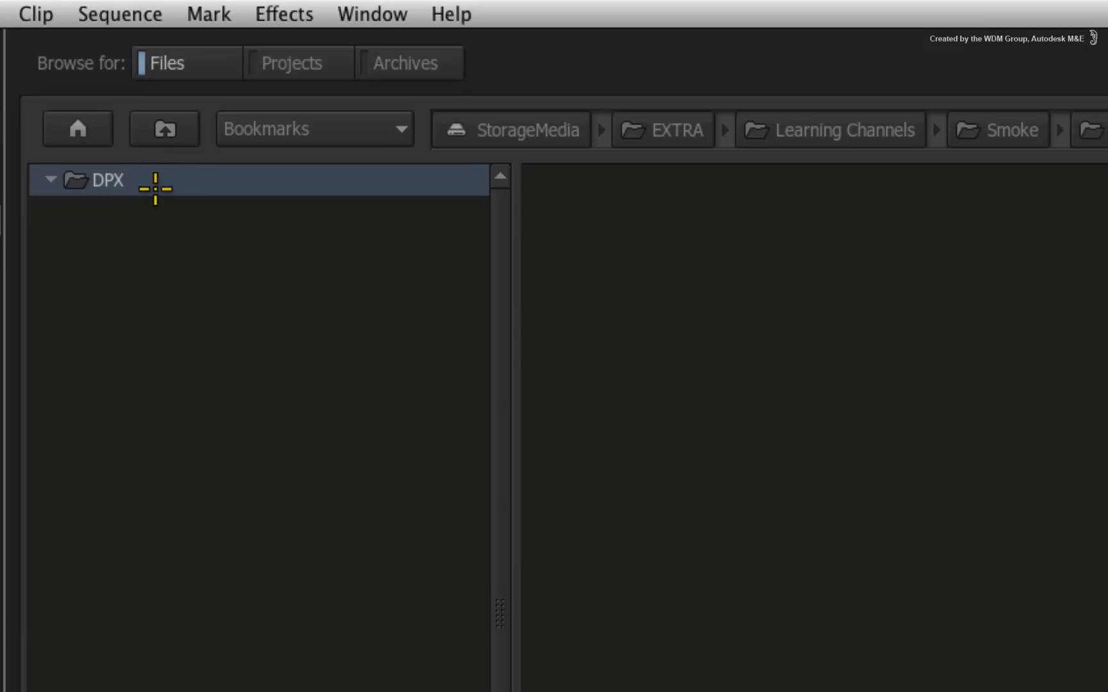
double_click(163, 208)
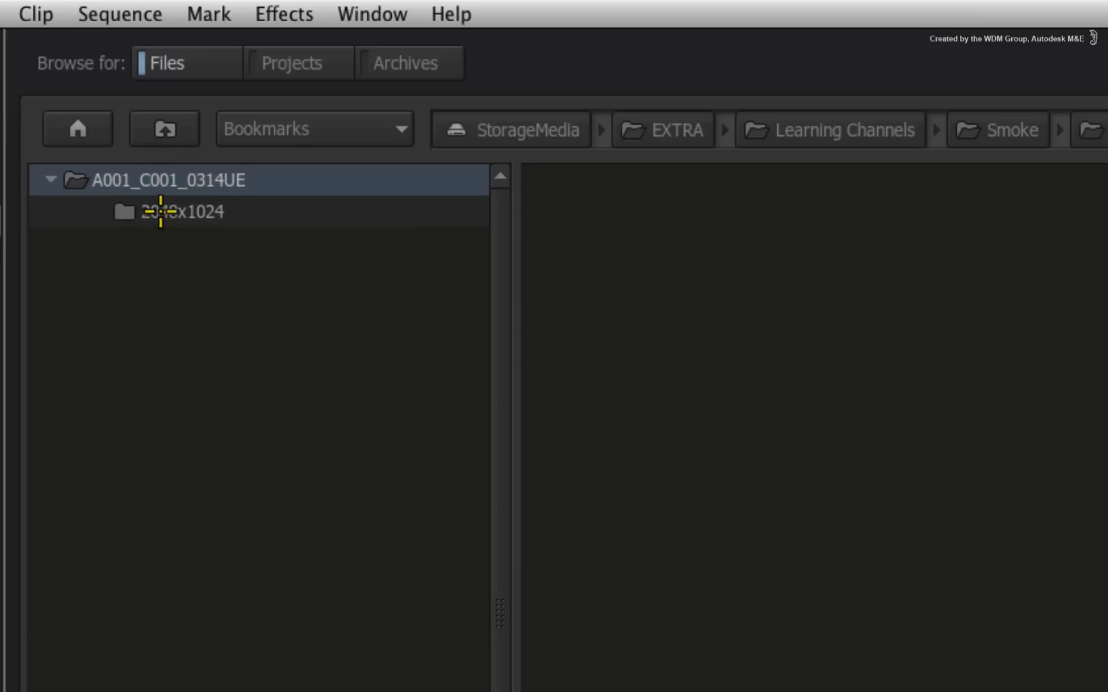
double_click(155, 211)
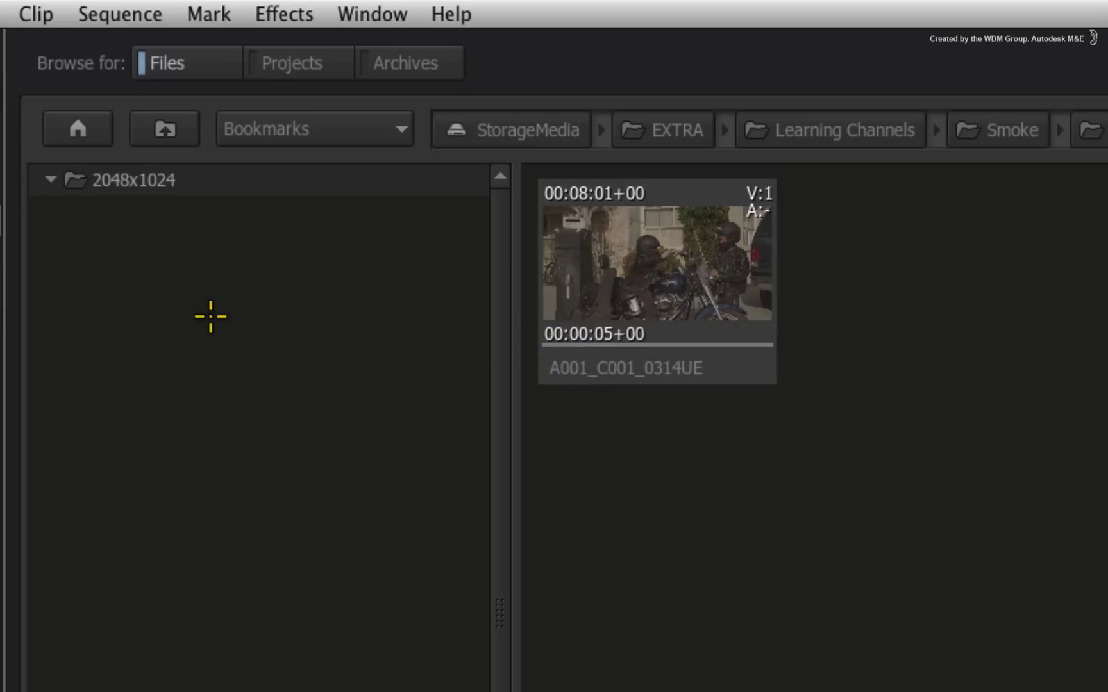
click(681, 364)
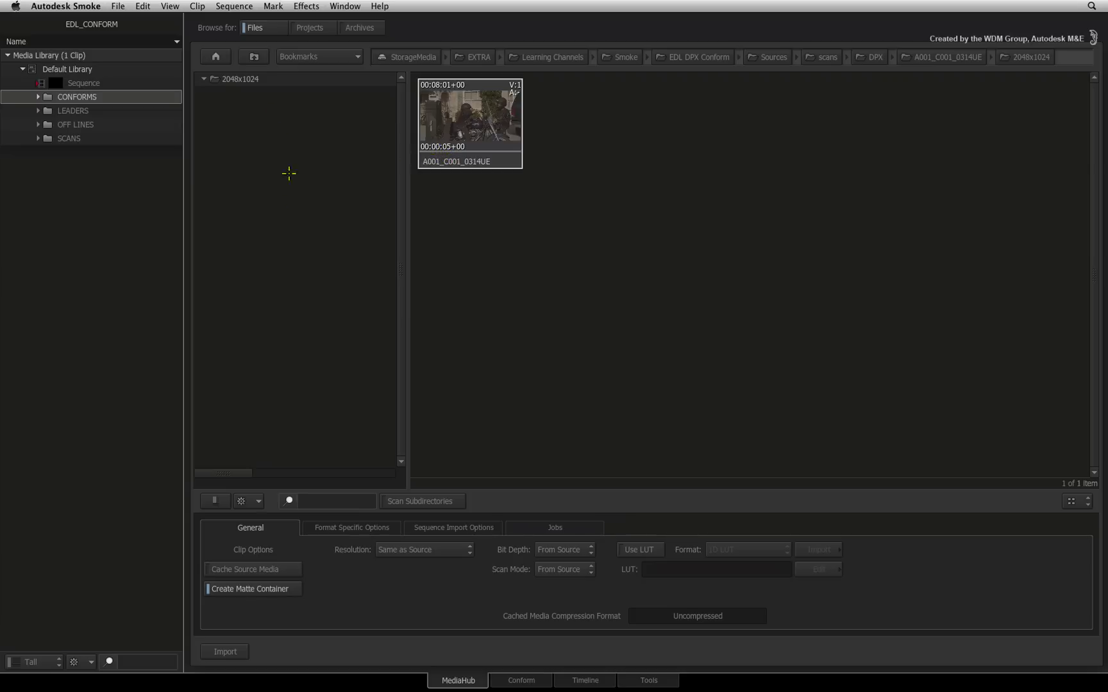
click(333, 527)
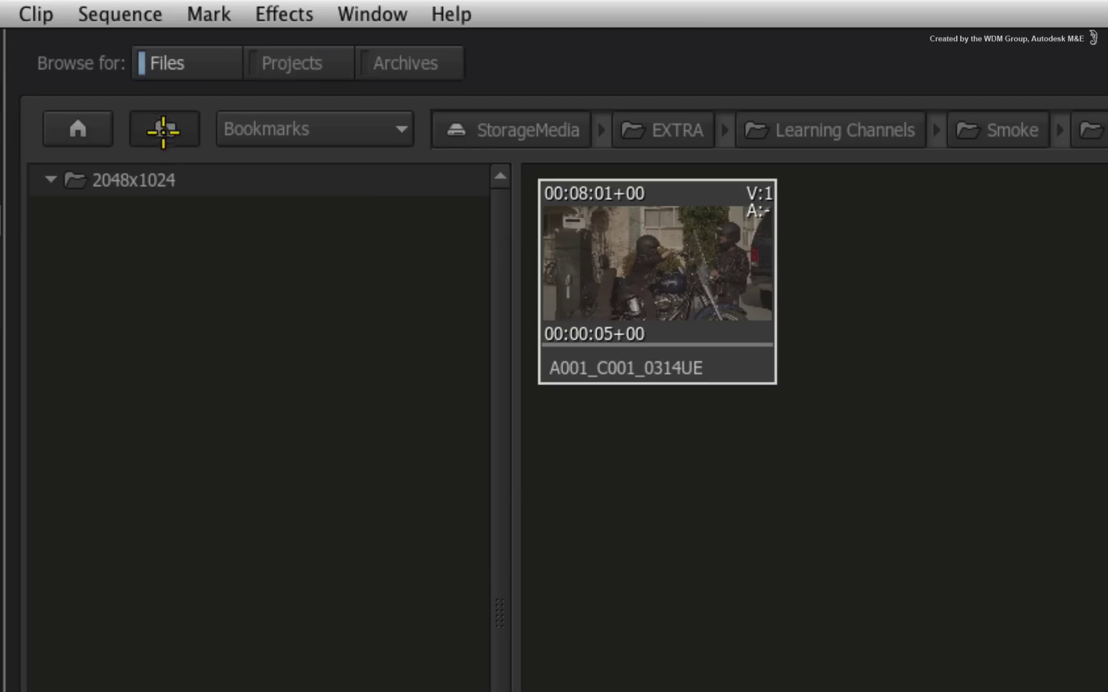
Show the scans folder with Scan Subdirectories enabled in List with Preview view.
click(253, 57)
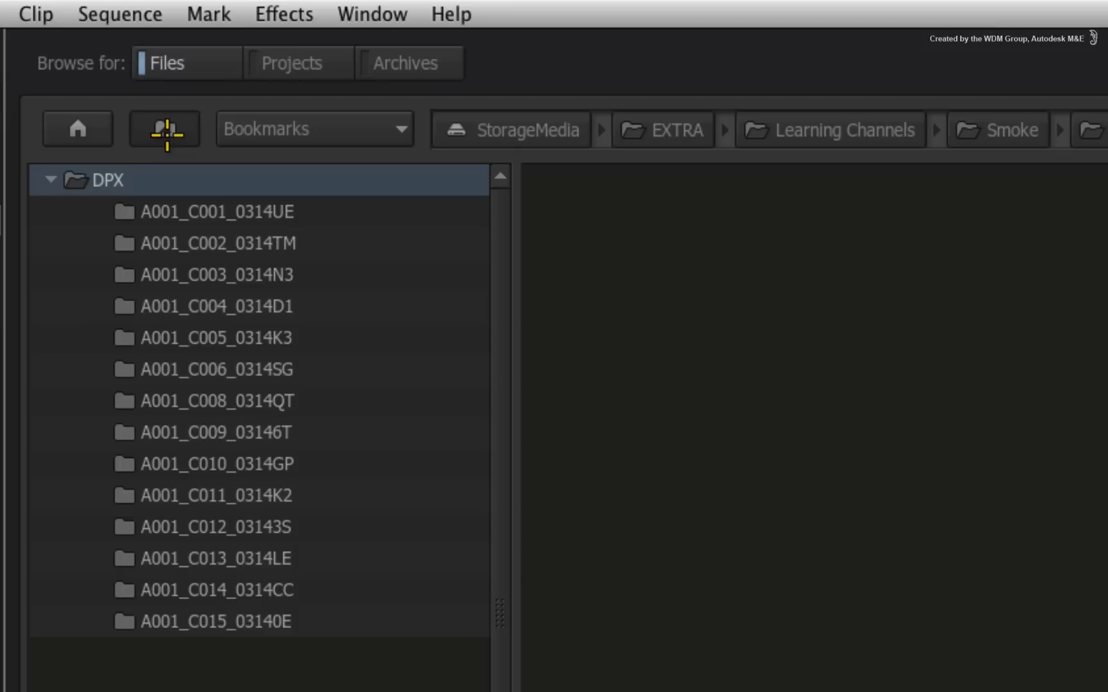
click(169, 139)
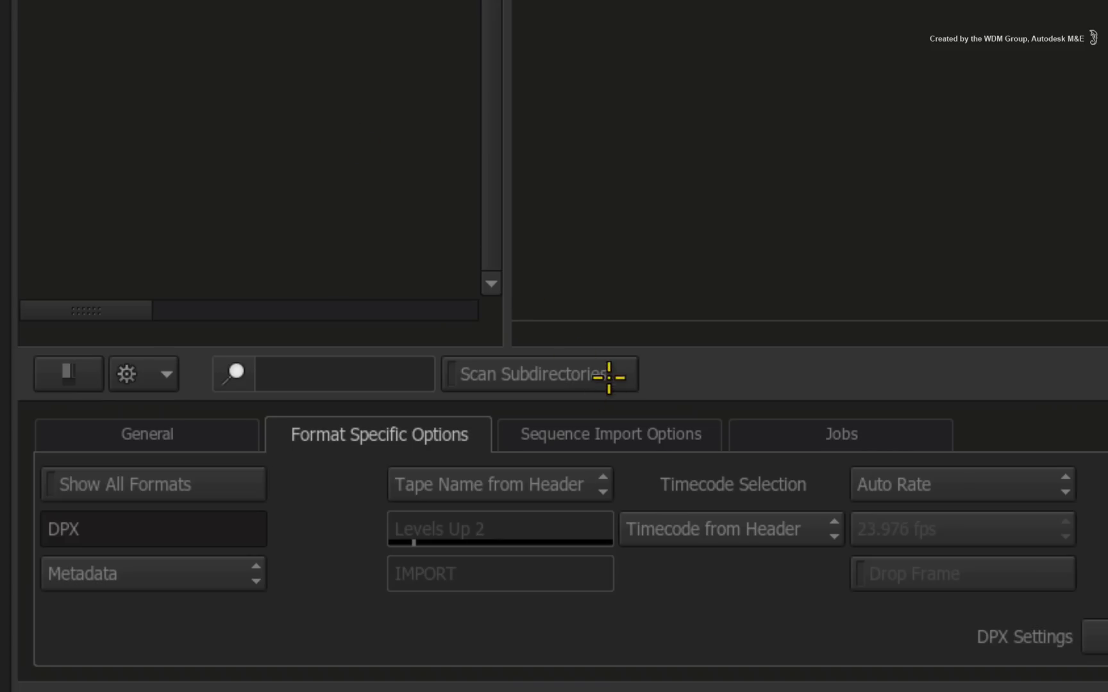
click(608, 375)
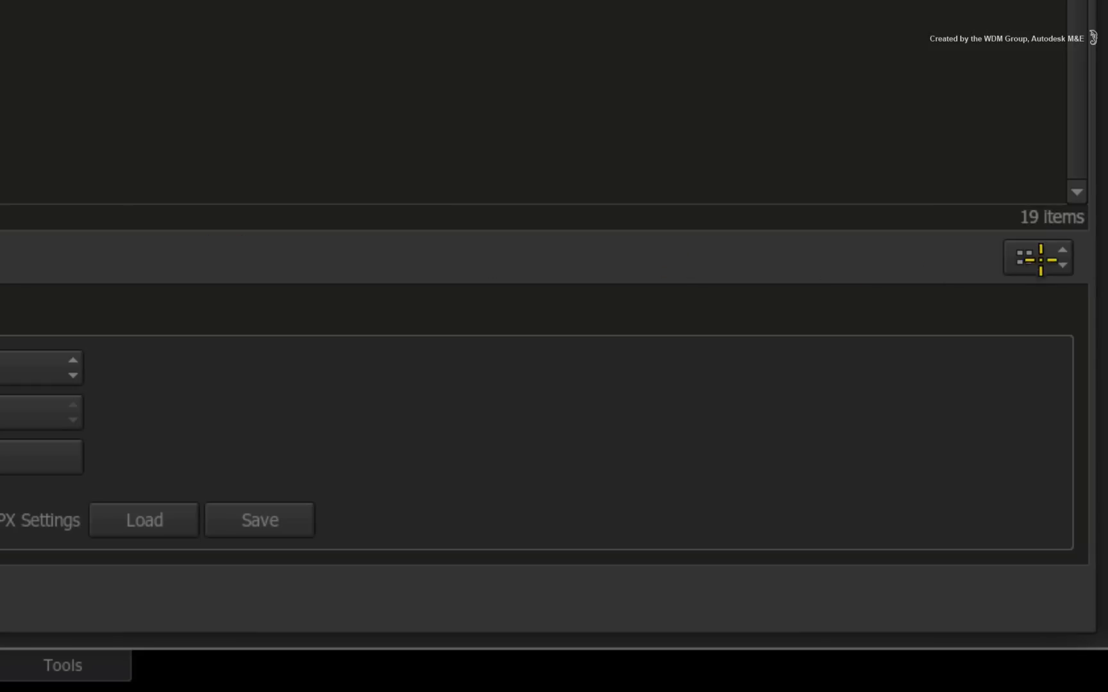
click(1074, 501)
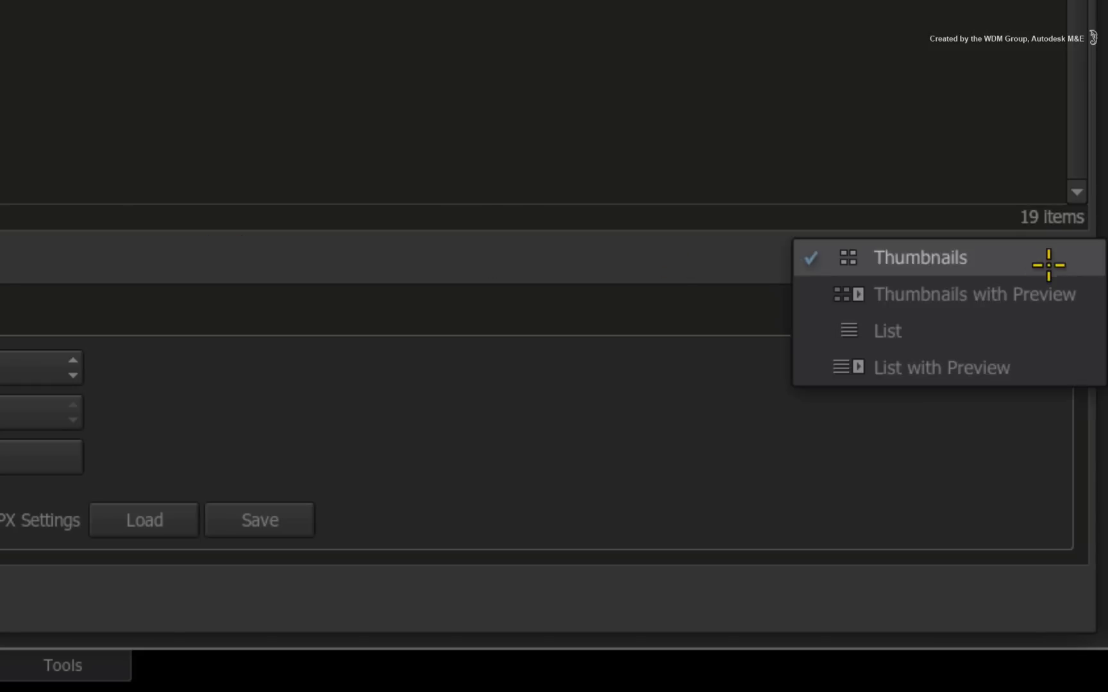
click(1010, 355)
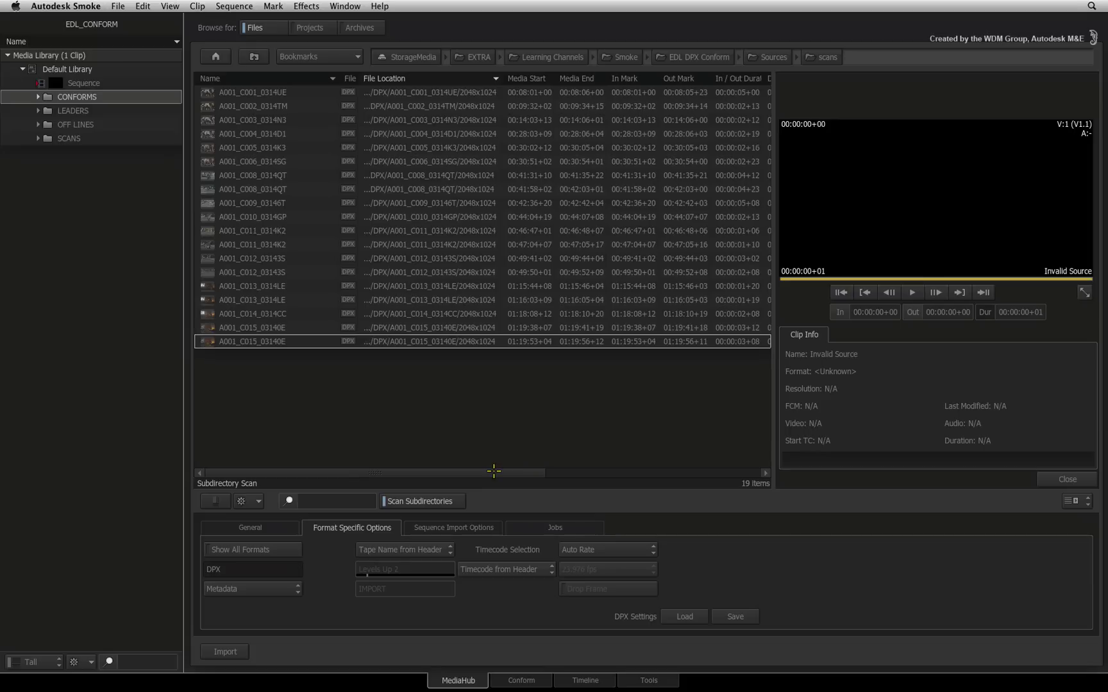
drag(494, 471, 631, 453)
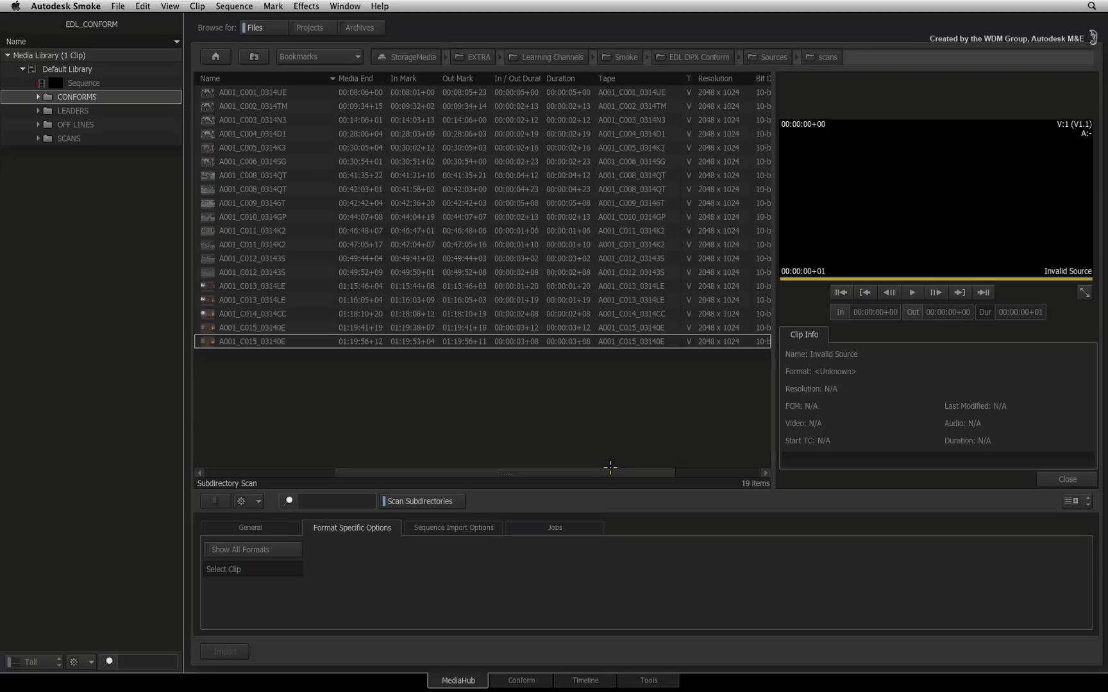
Select all 19 scan clips, drop them into SCANS, and expand that folder.
key(super+a)
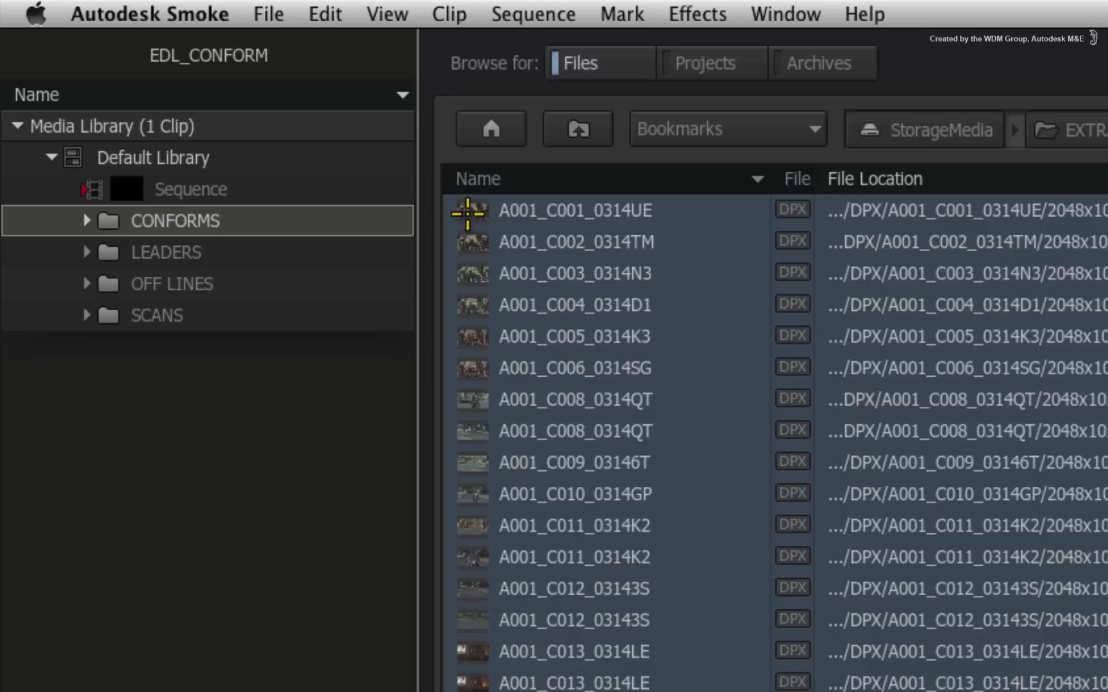
mouse_move(468, 210)
mouse_down()
mouse_move(148, 327)
mouse_move(144, 315)
mouse_up()
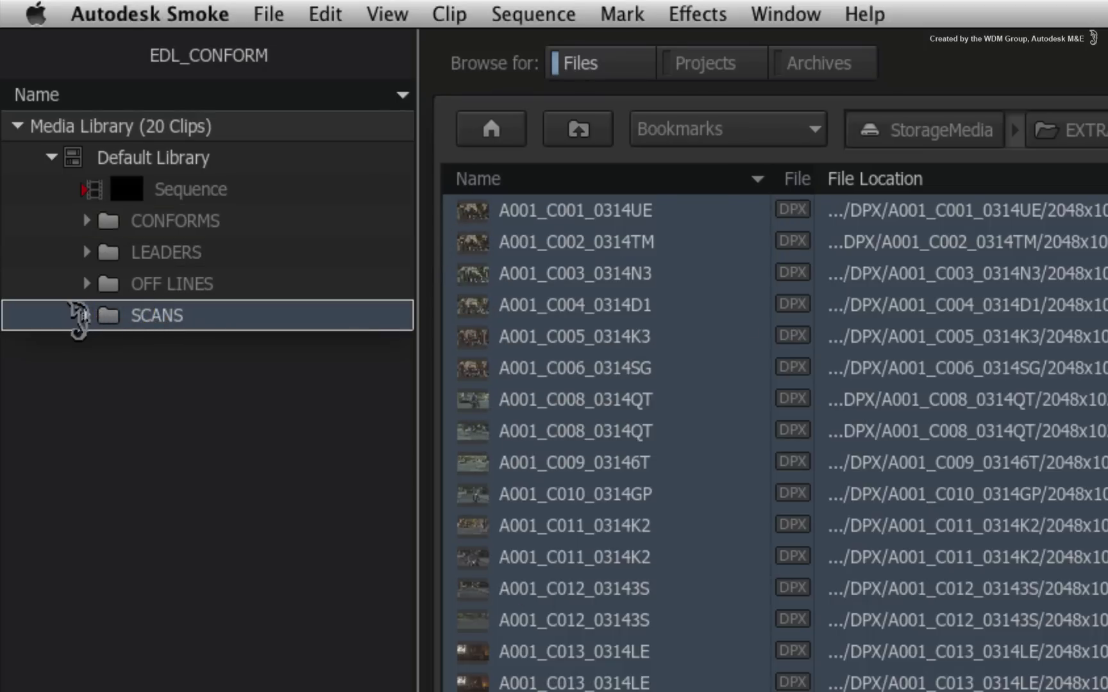
click(87, 315)
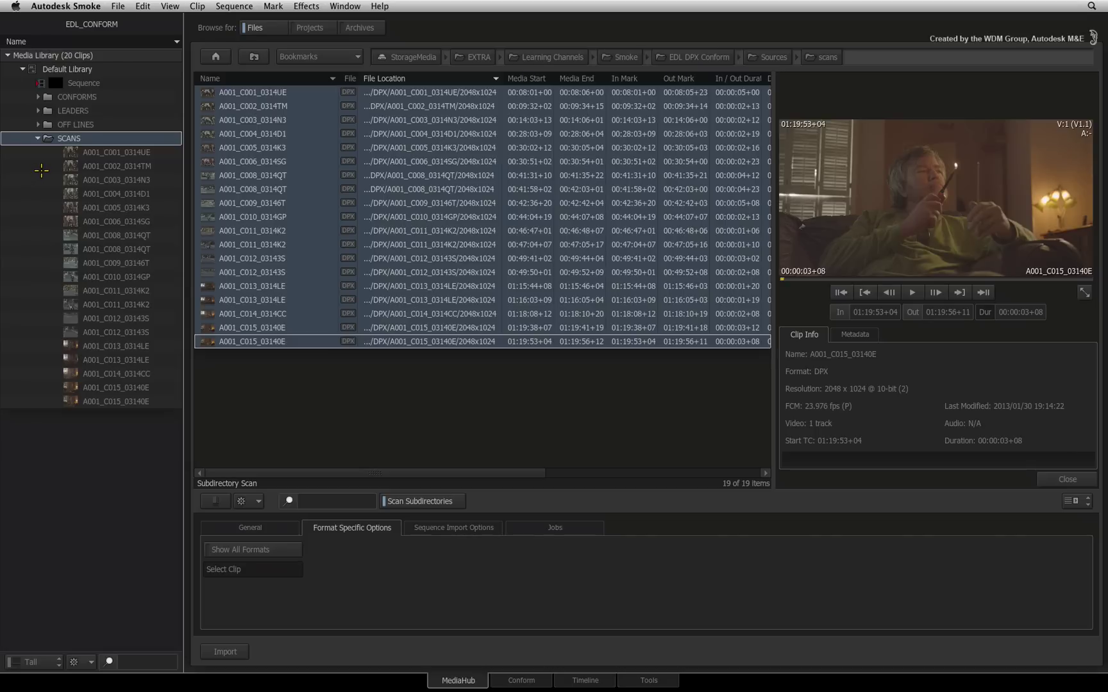
Import l_head_leader and l_tail_leader from the leaders folder into LEADERS.
click(252, 57)
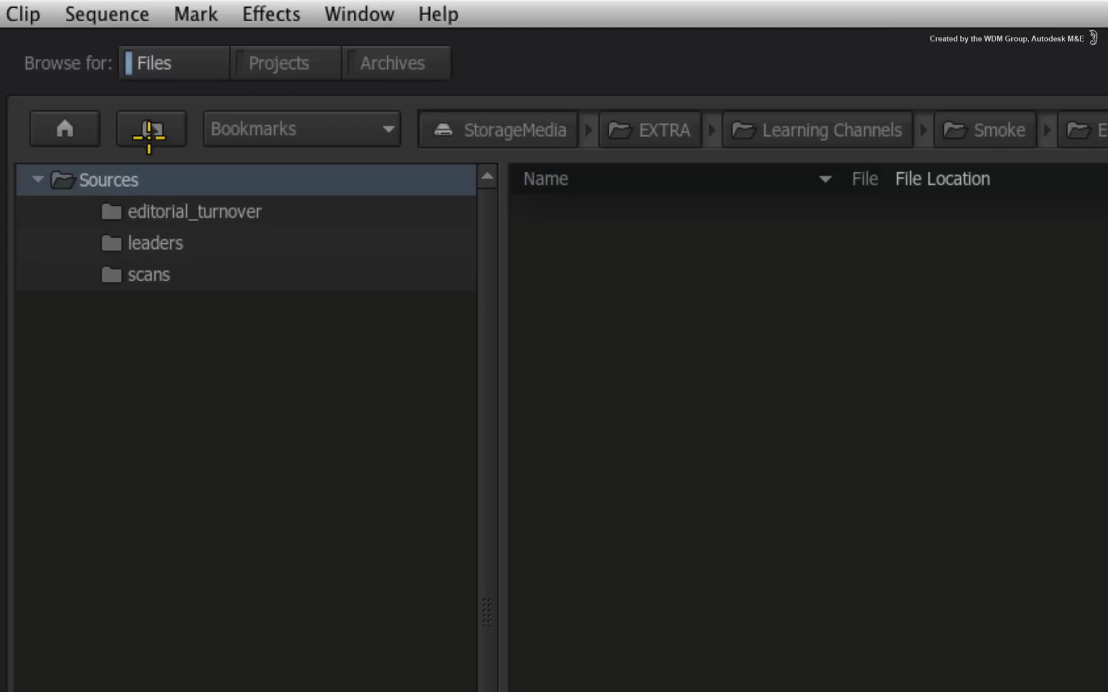
double_click(152, 242)
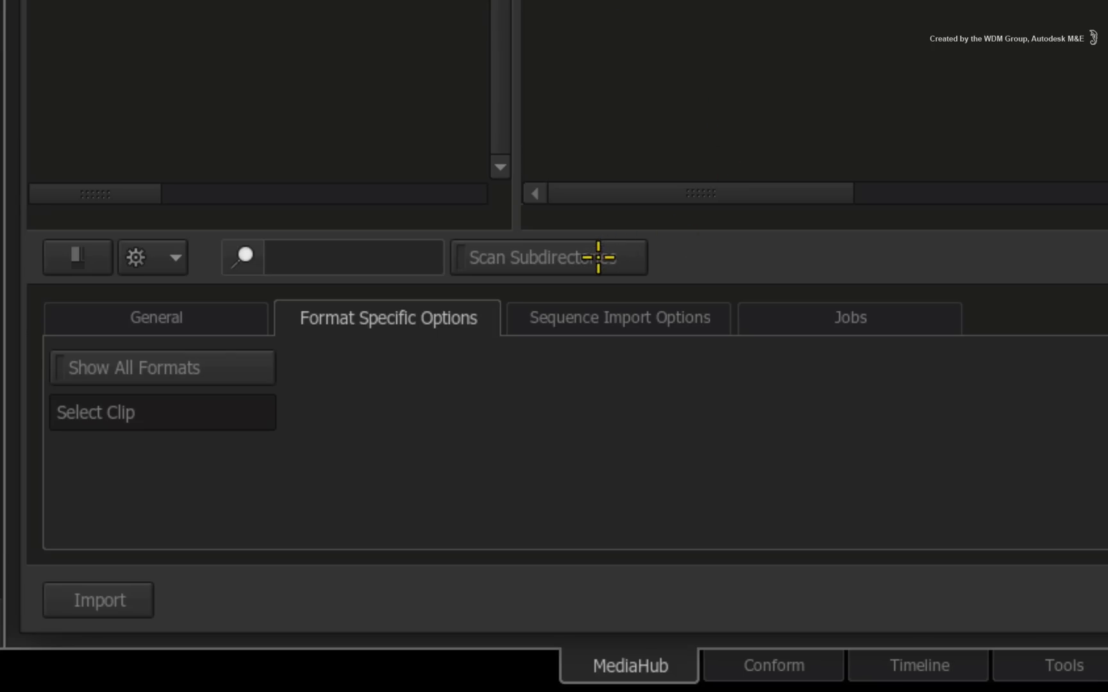
click(593, 258)
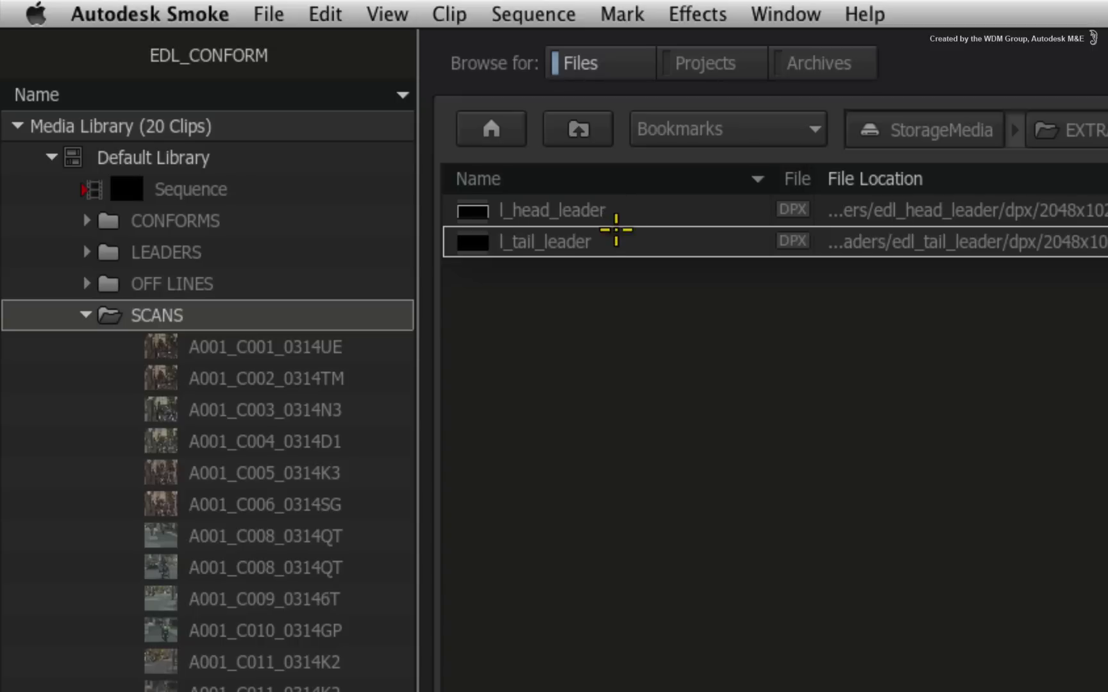
mouse_move(508, 210)
mouse_down()
mouse_move(418, 295)
mouse_move(148, 252)
mouse_up()
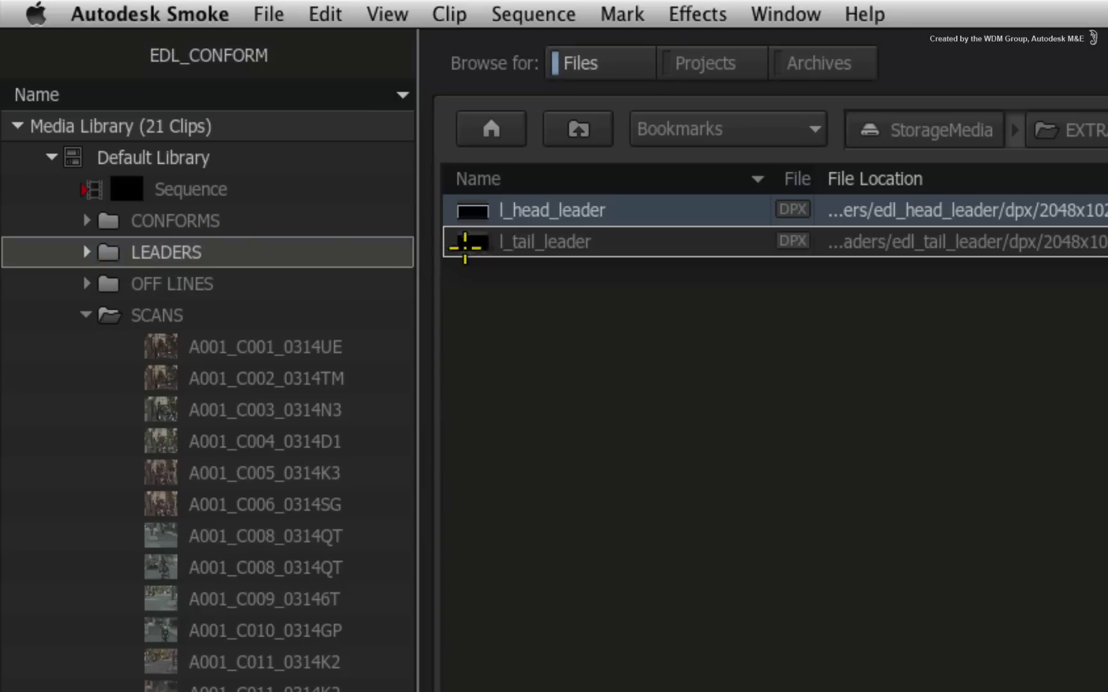
drag(537, 234, 212, 252)
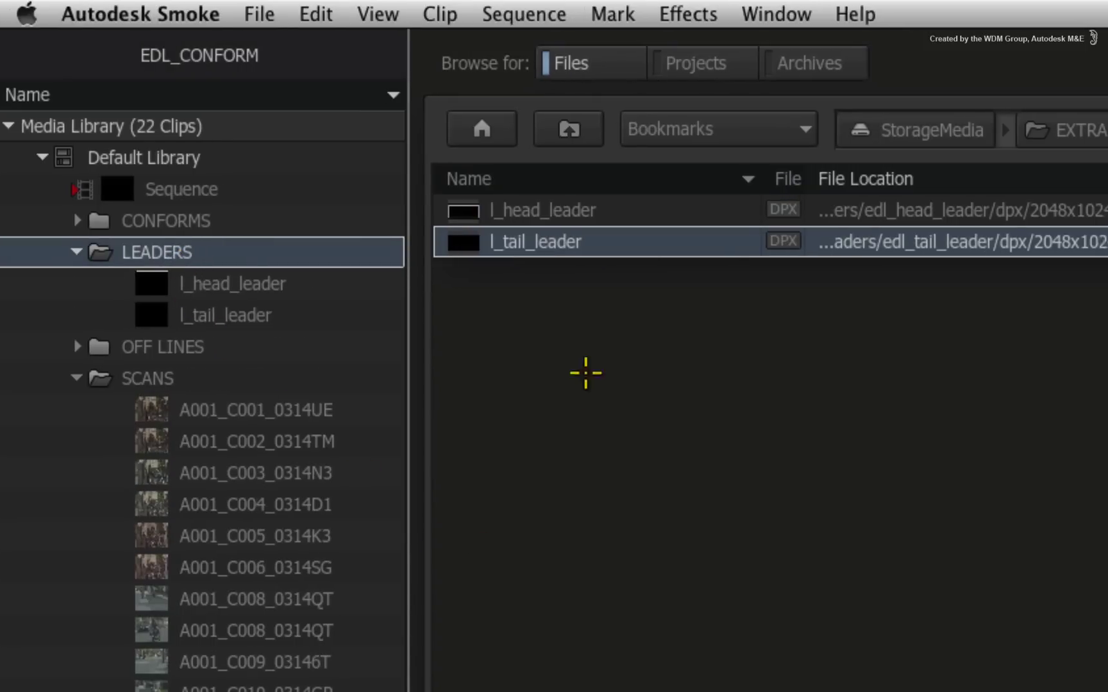
click(578, 129)
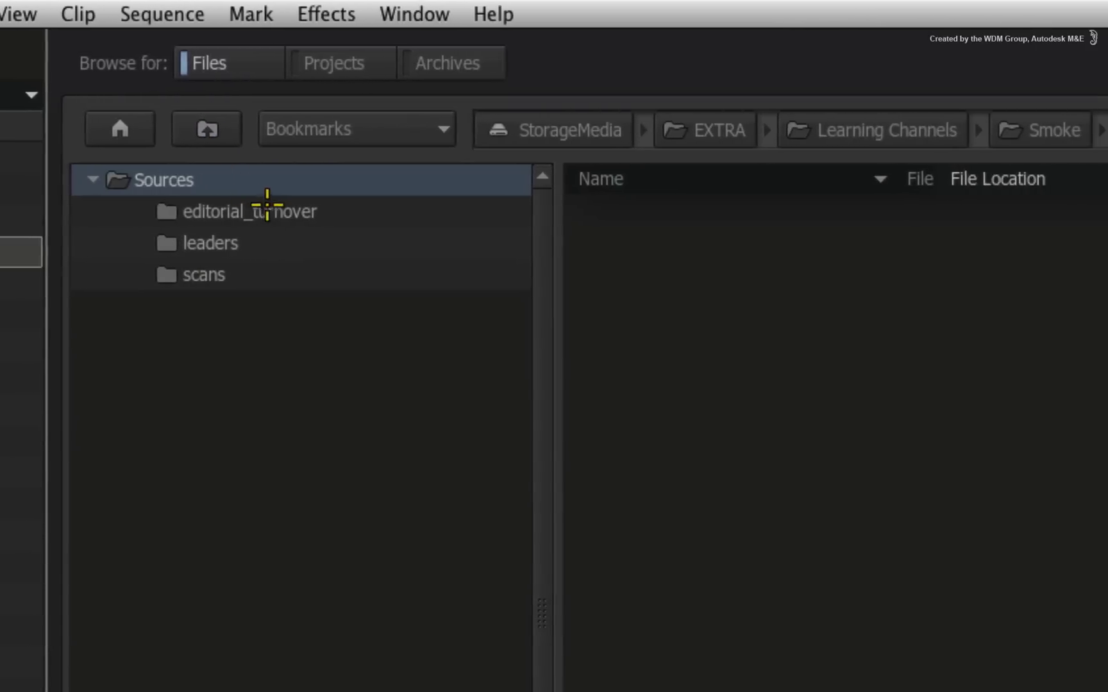
Import Moto_Filter_v13_RevA.mov from editorial_turnover/Off-line Reference into OFF LINES.
double_click(214, 212)
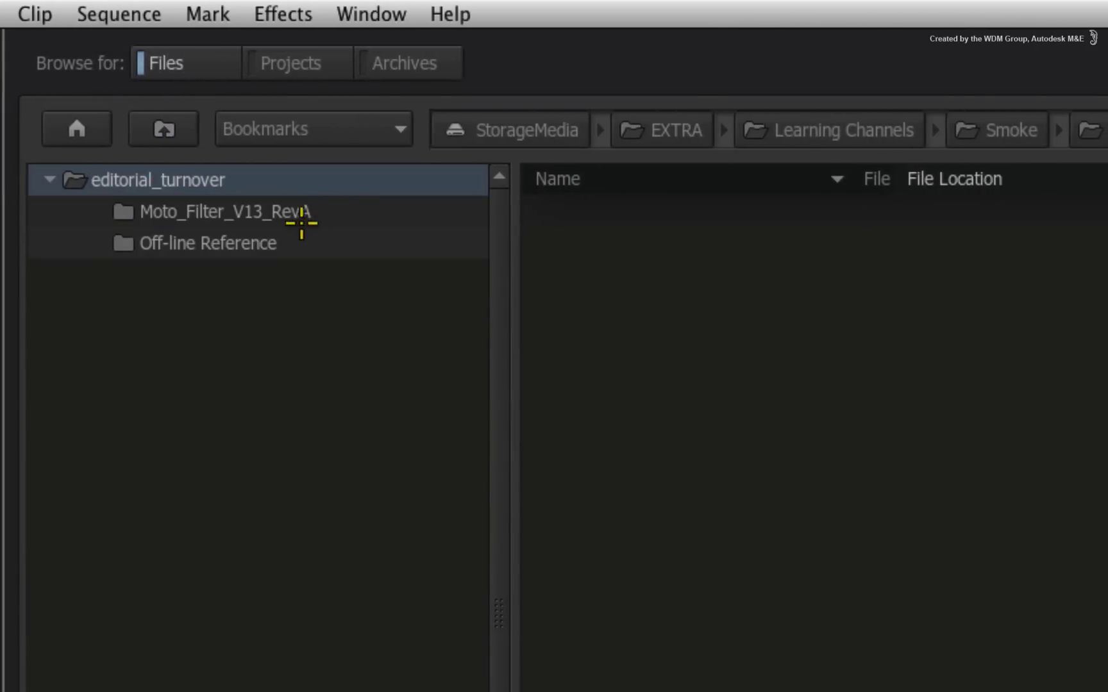
double_click(263, 246)
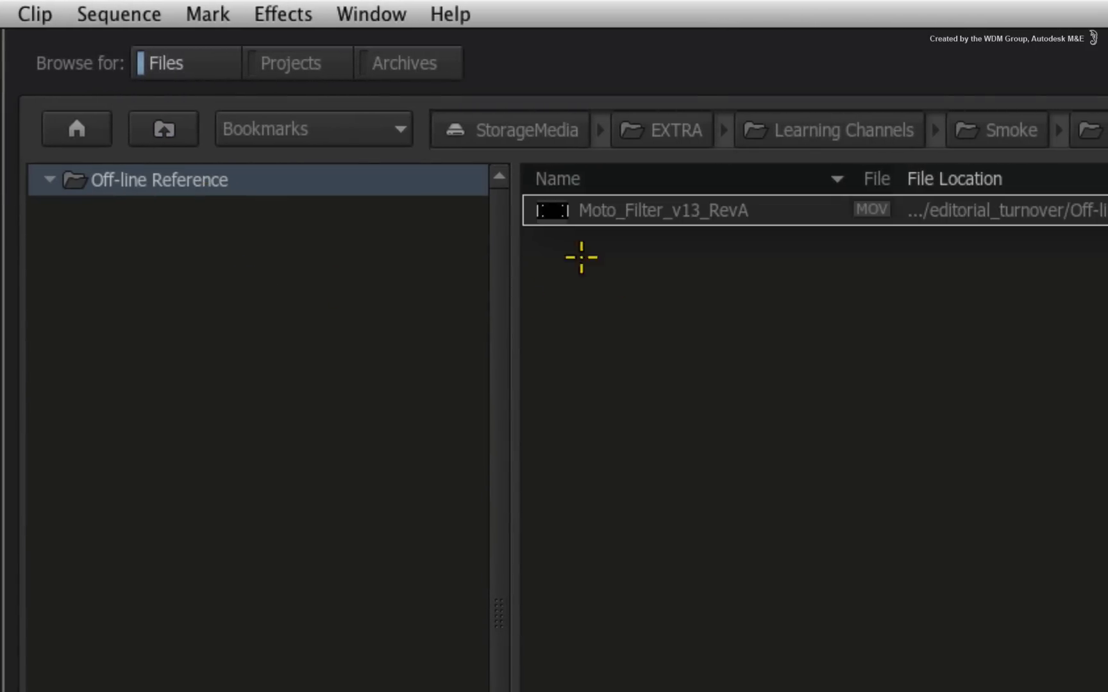
click(550, 210)
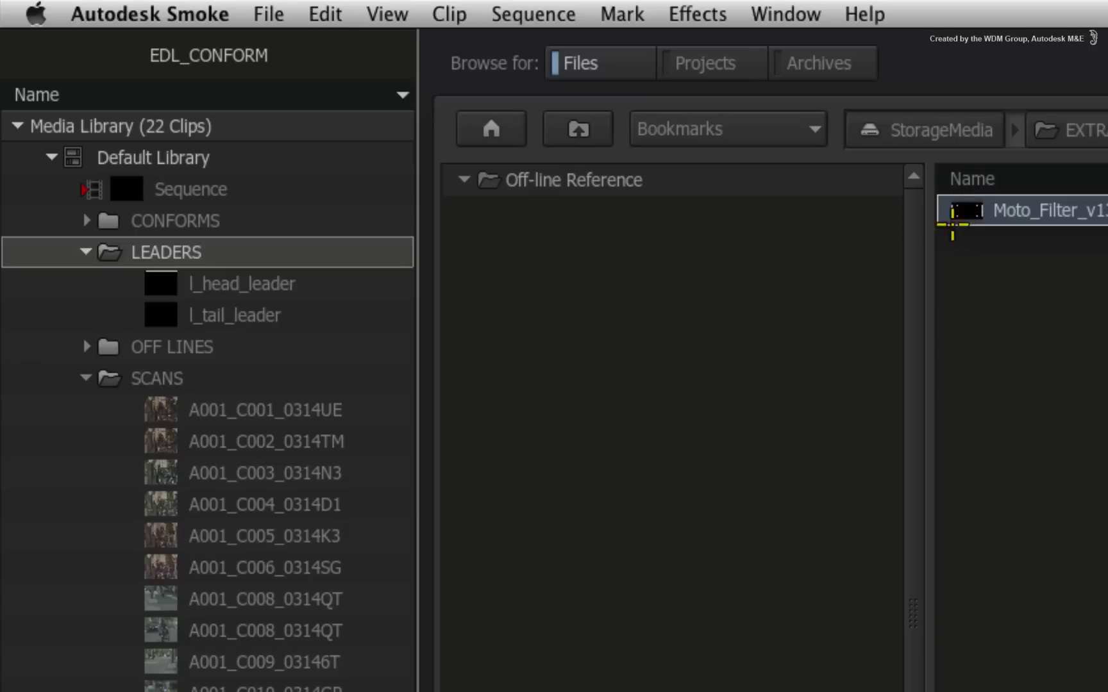
drag(423, 92, 112, 149)
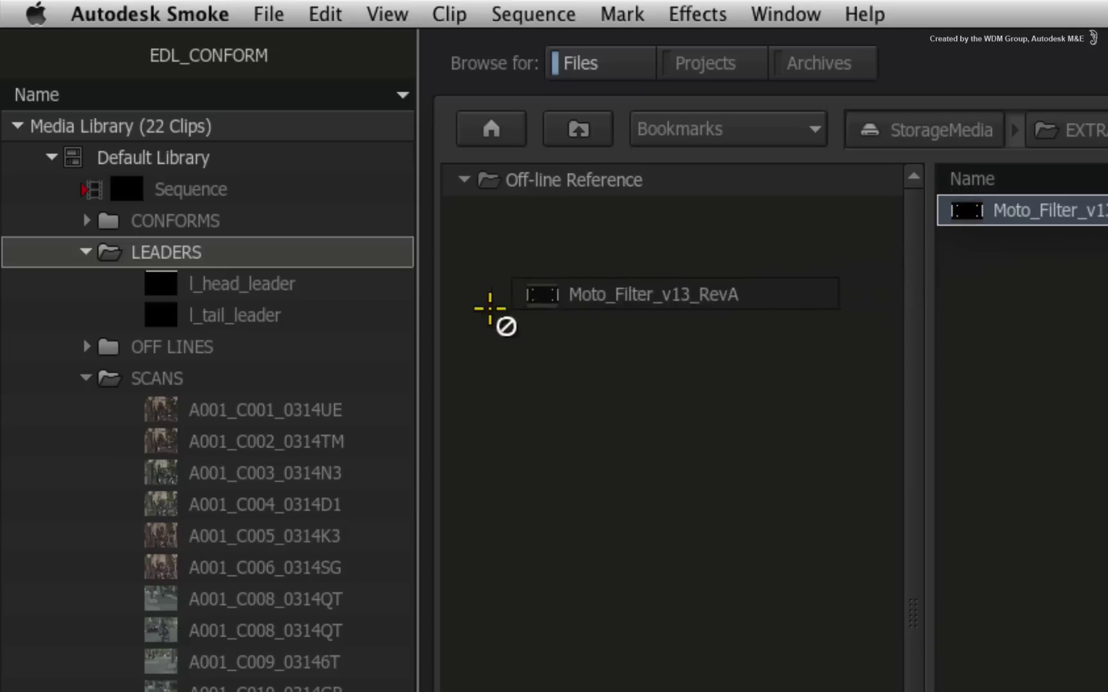
drag(252, 343, 223, 349)
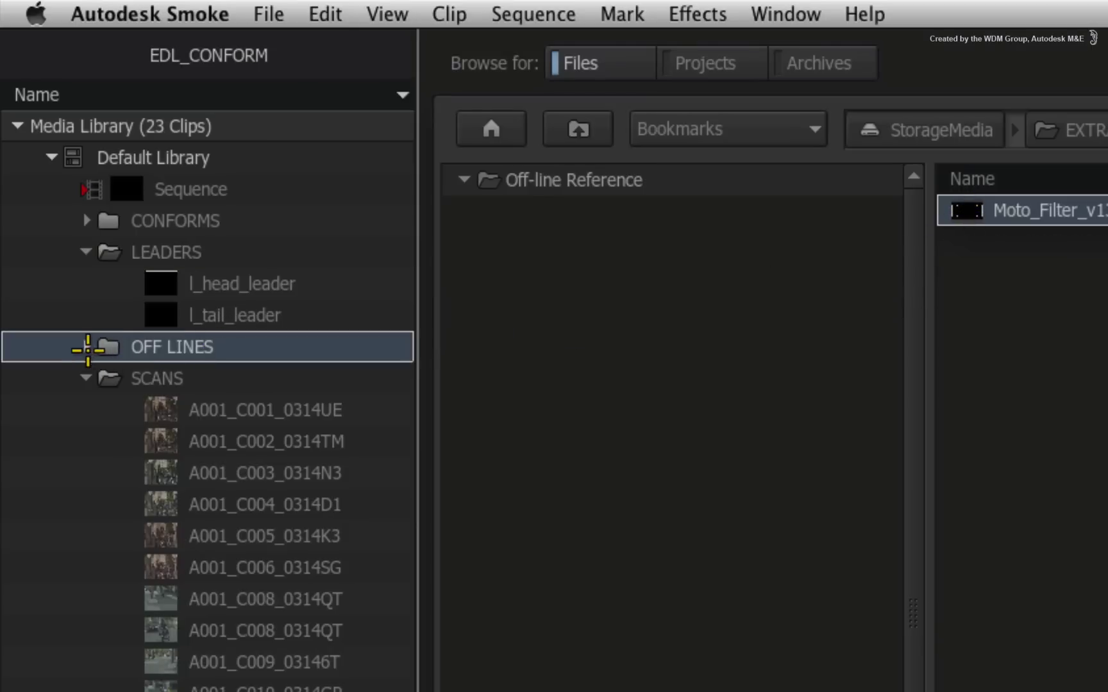
click(88, 349)
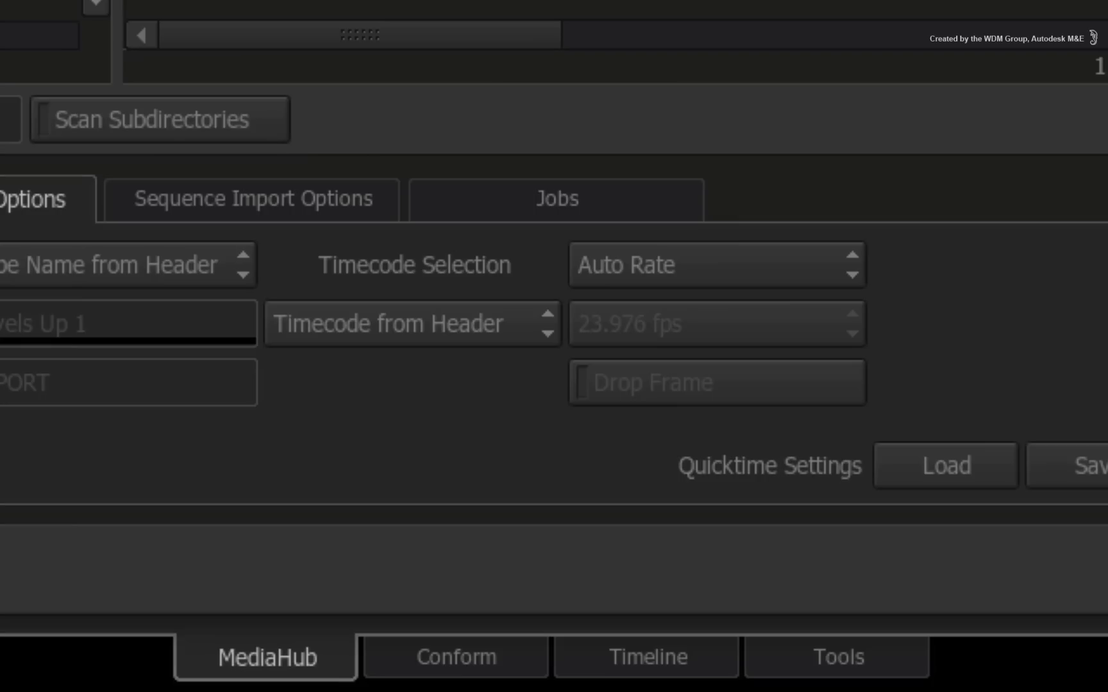
In Conform, target the CONFORMS folder and choose Load and Edit New EDL.
click(537, 682)
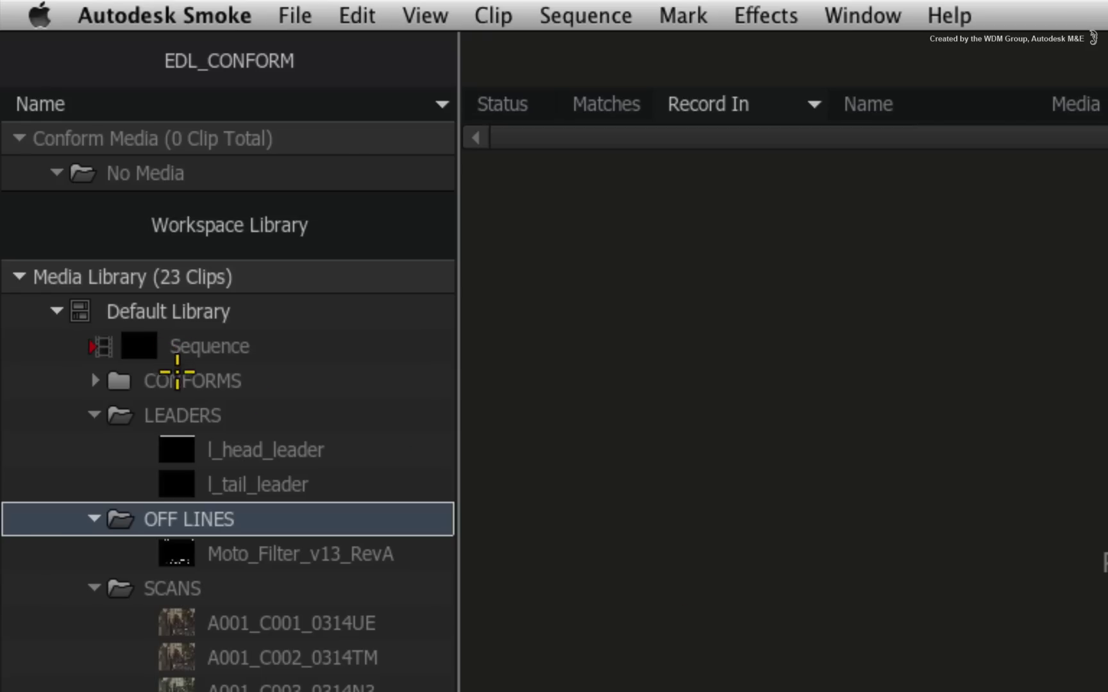
click(176, 372)
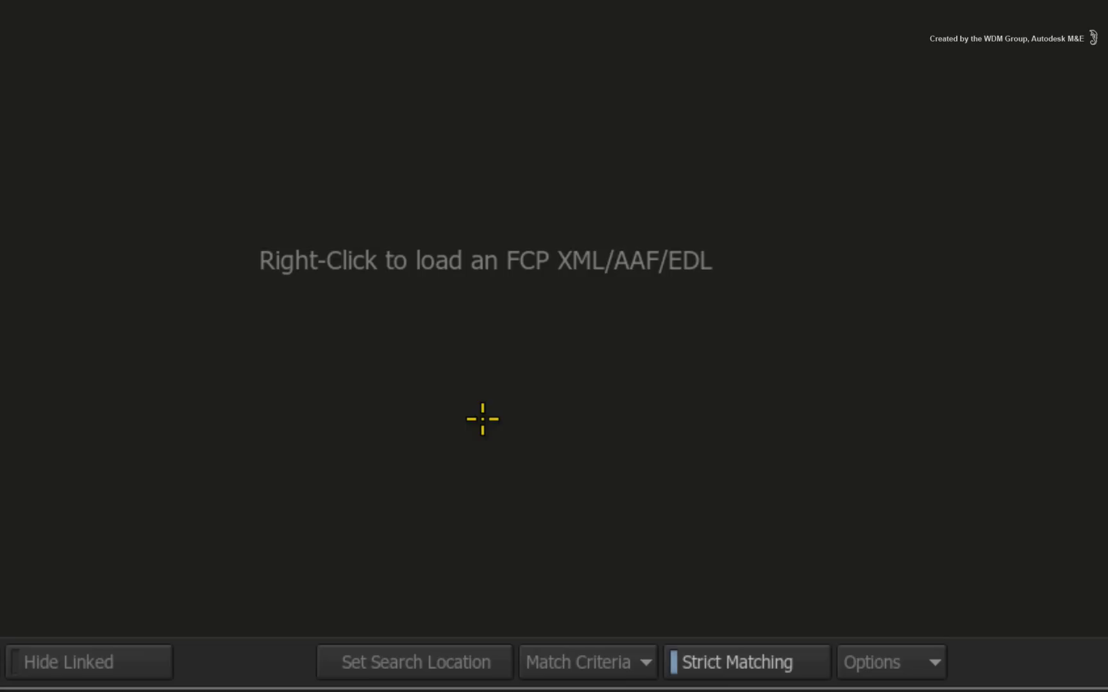
right_click(538, 294)
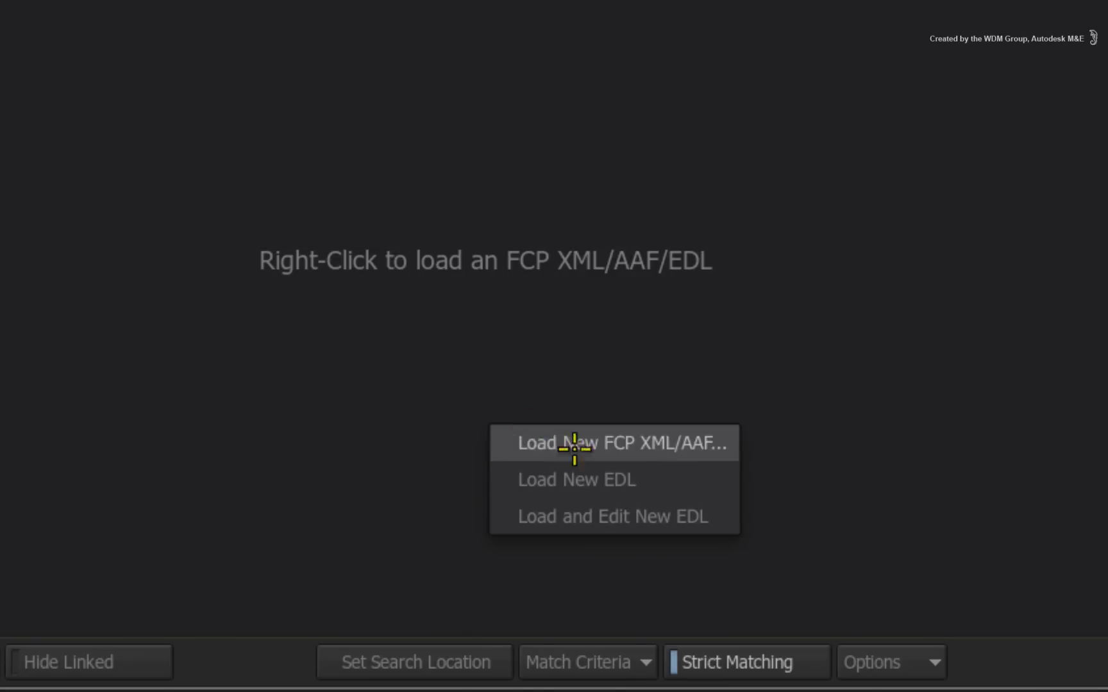
click(606, 514)
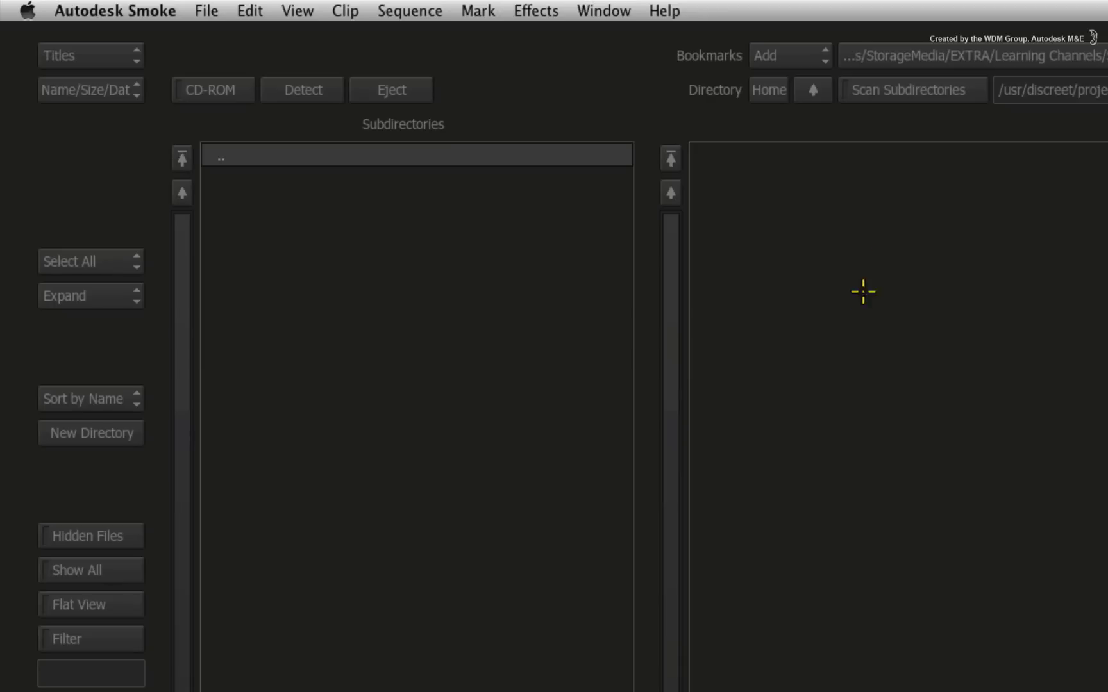
Select scans_V1.edl and opticals_V2.edl in the Moto_Filter_V13_RevA turnover folder and load them.
click(562, 32)
click(391, 176)
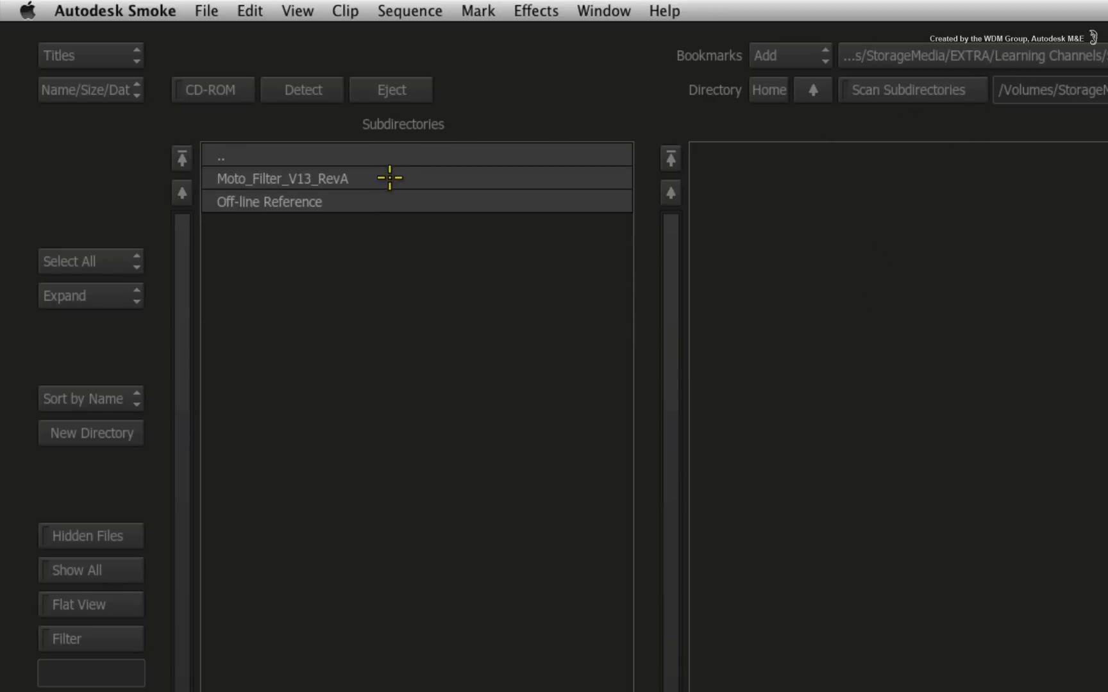
click(389, 177)
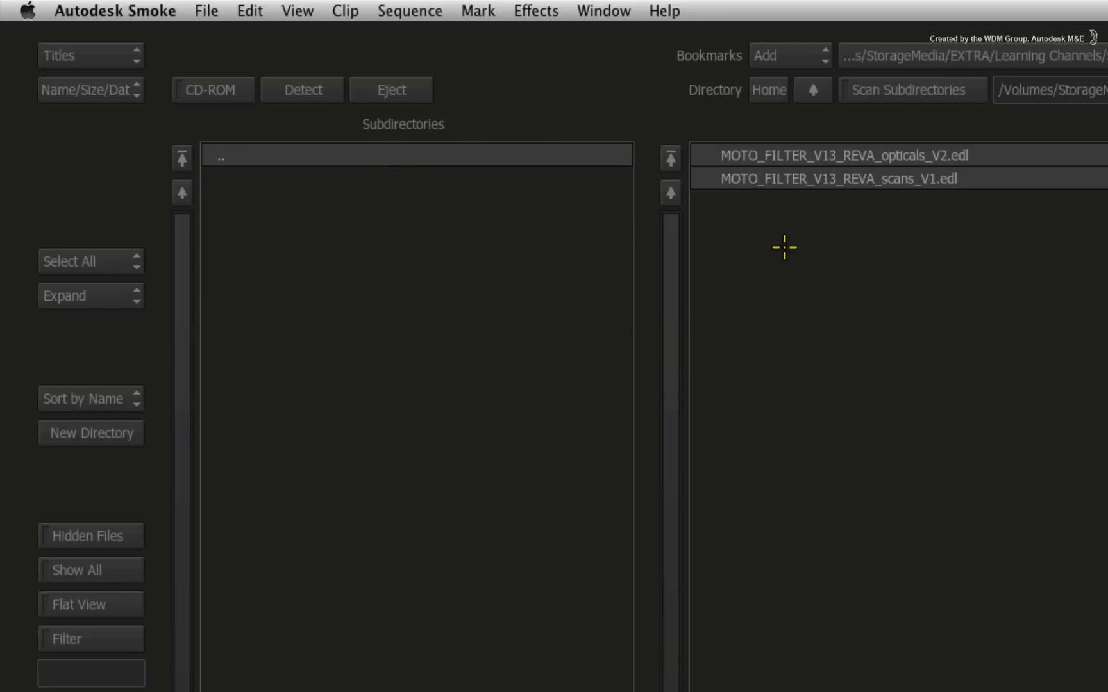
click(822, 179)
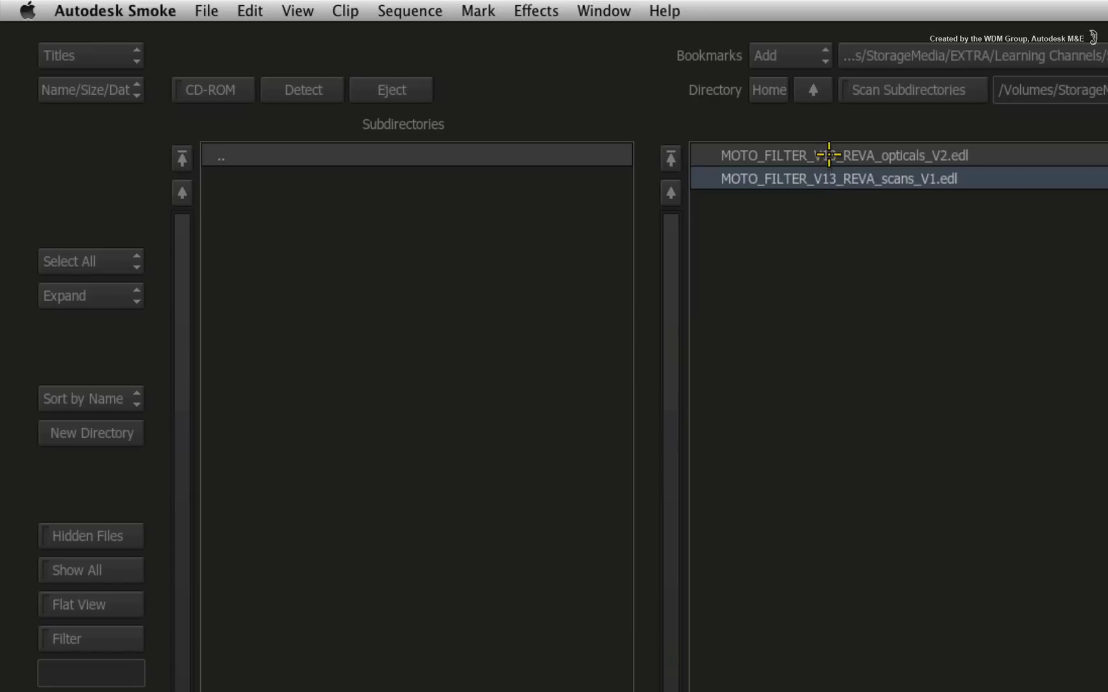
click(828, 156)
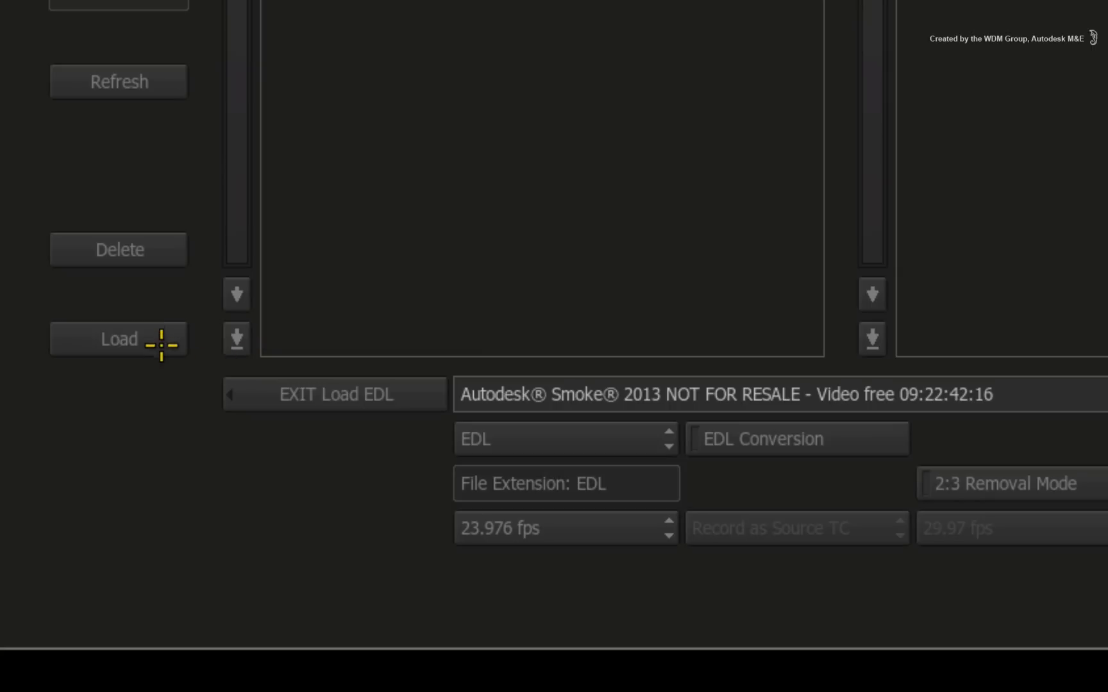
click(69, 537)
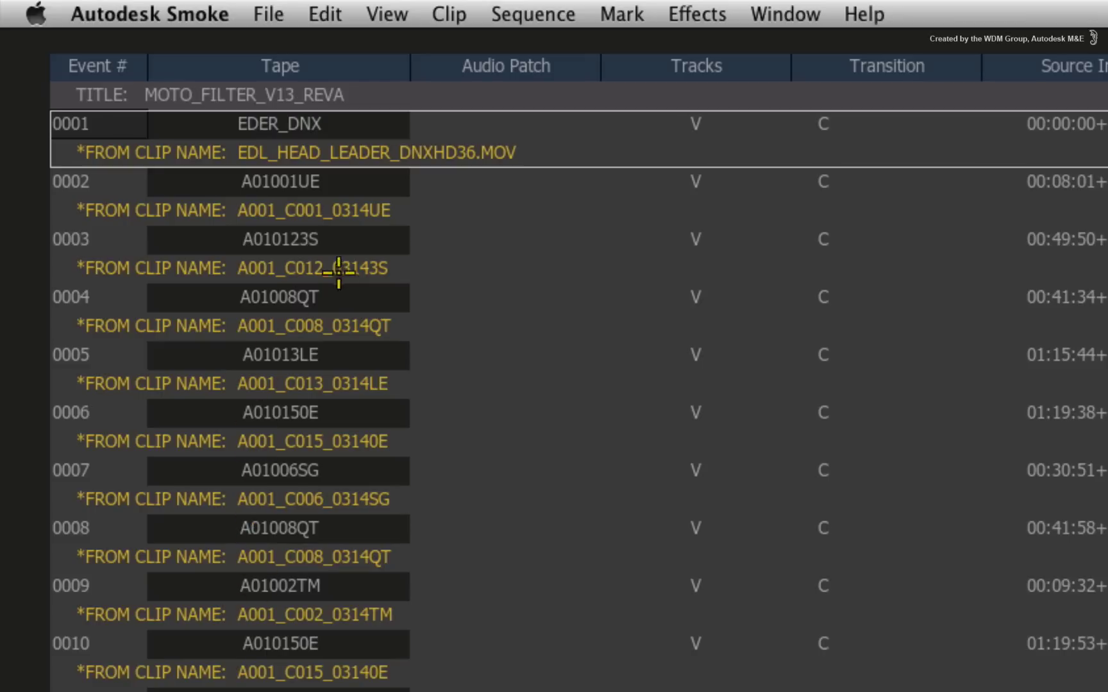
Correct event 6's reel name to A010150E in the scans EDL, then view the opticals EDL.
click(364, 416)
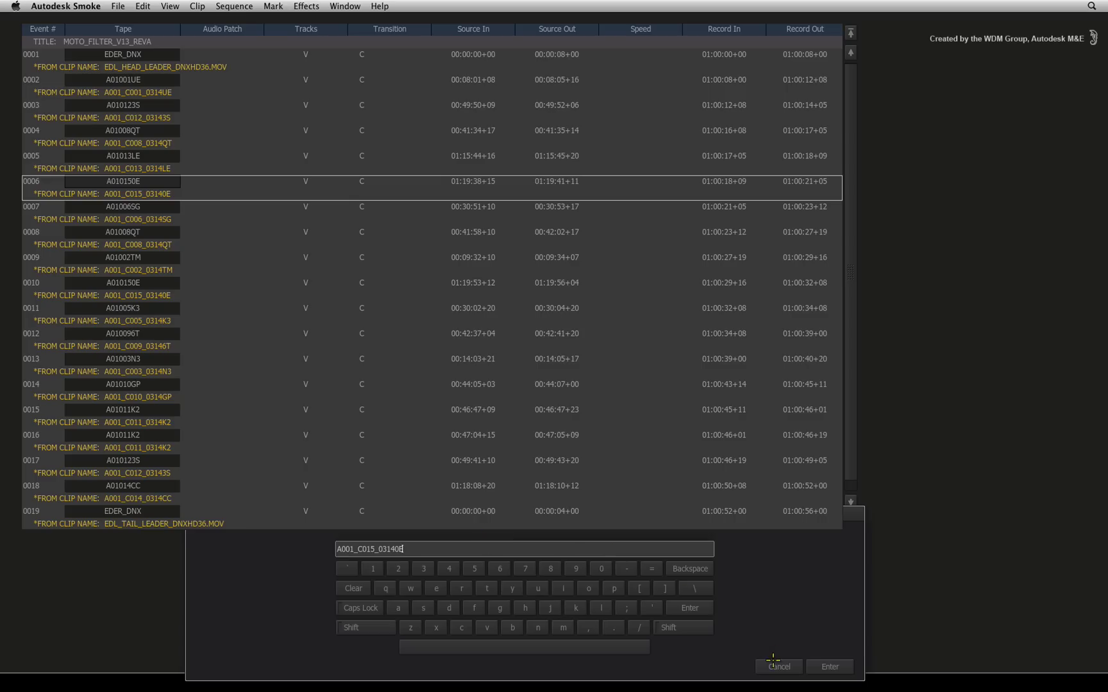
click(769, 662)
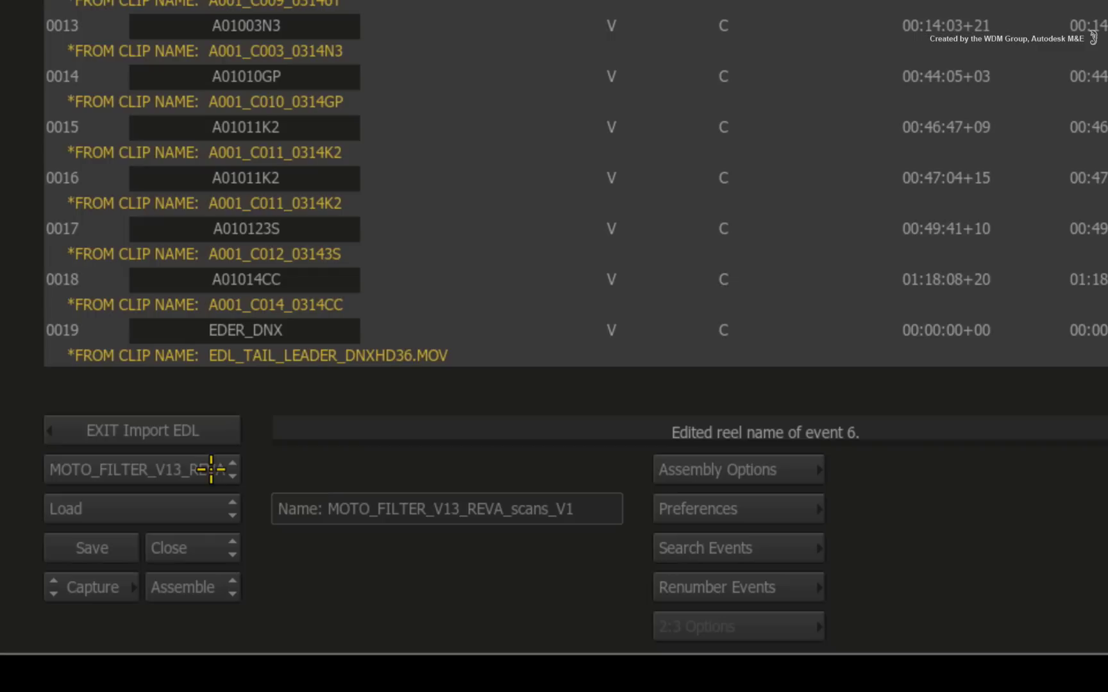
click(111, 578)
click(109, 631)
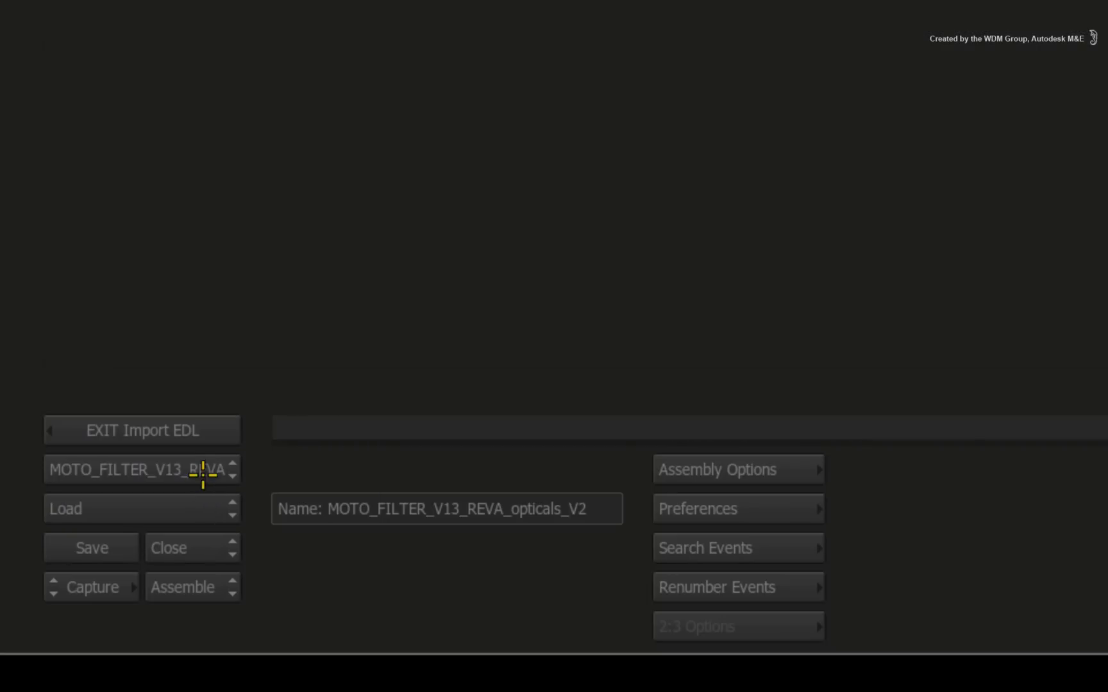
click(202, 474)
click(208, 437)
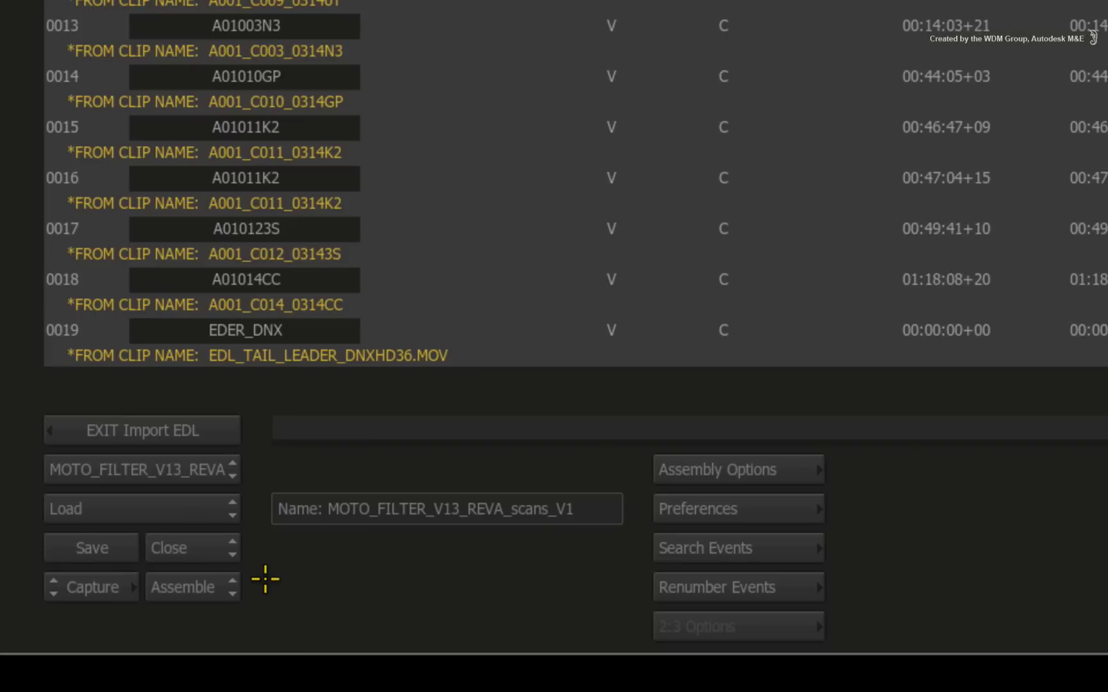
Use M-Assemble mode with the scans EDL on V1 and opticals EDL on V2.
click(221, 588)
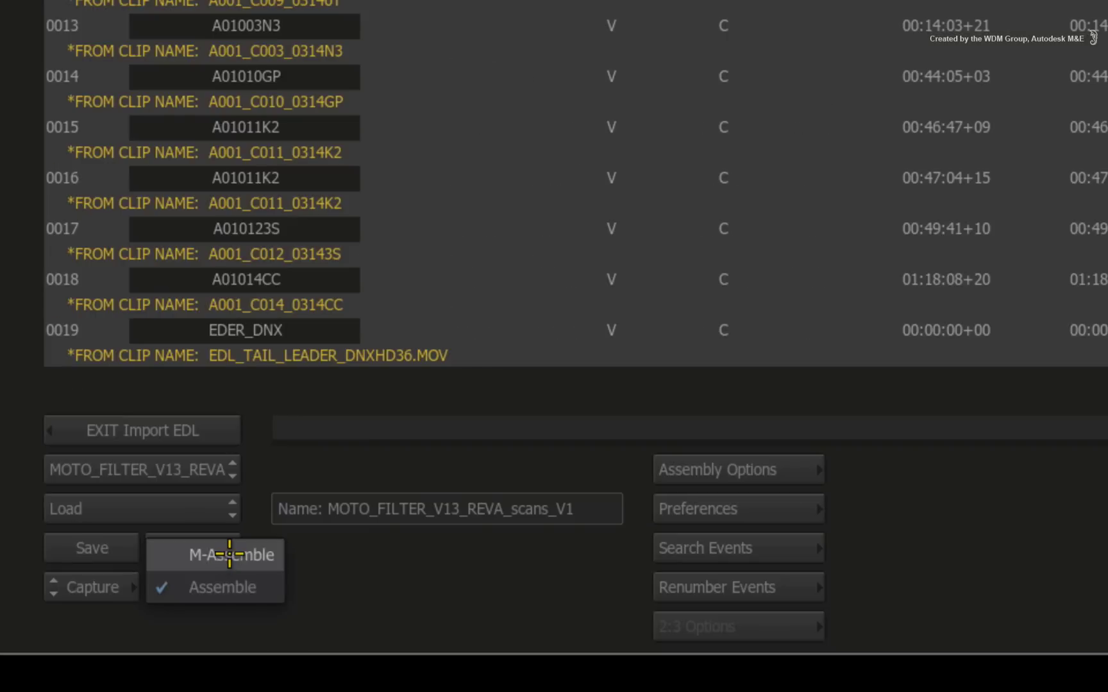
click(228, 555)
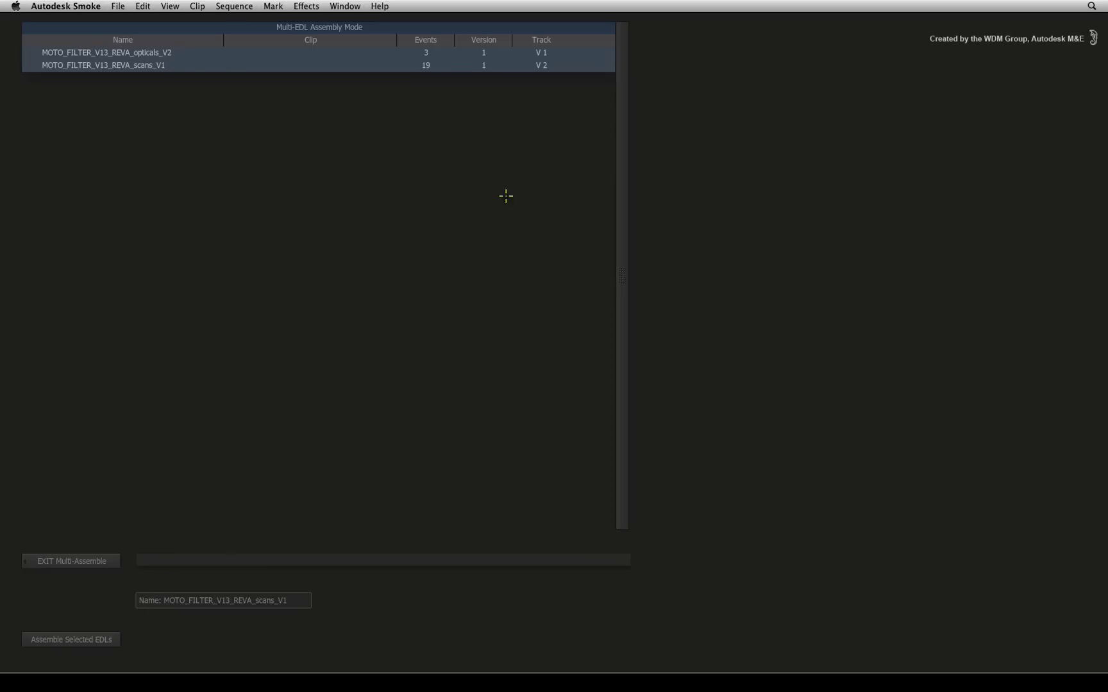
click(543, 65)
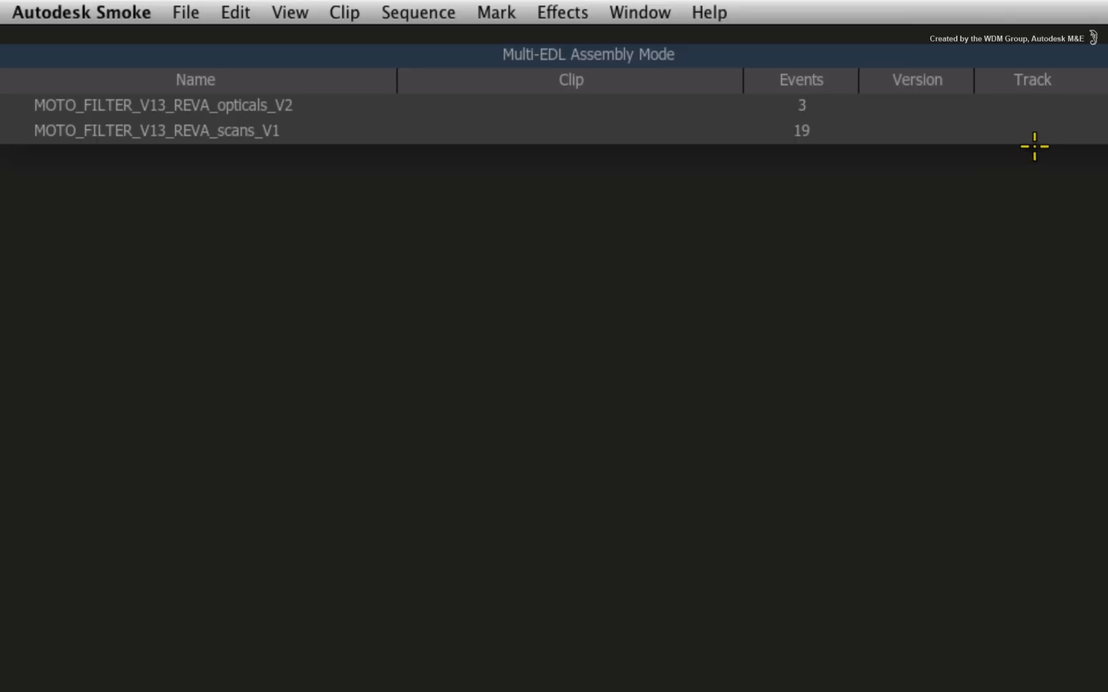
click(1028, 130)
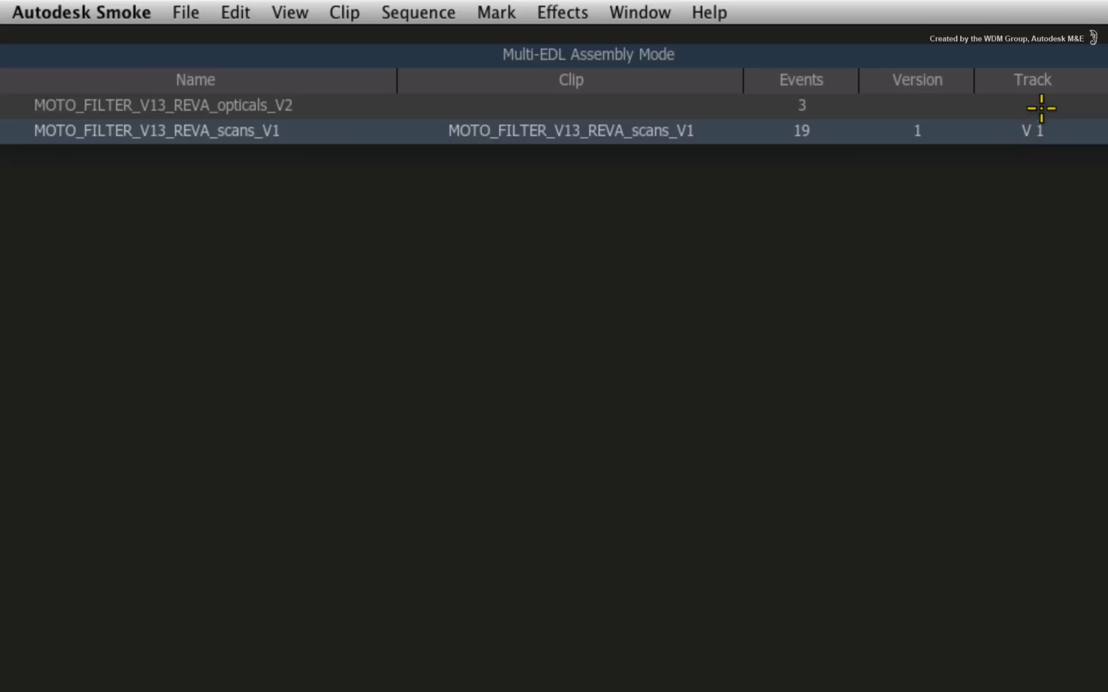
click(1033, 105)
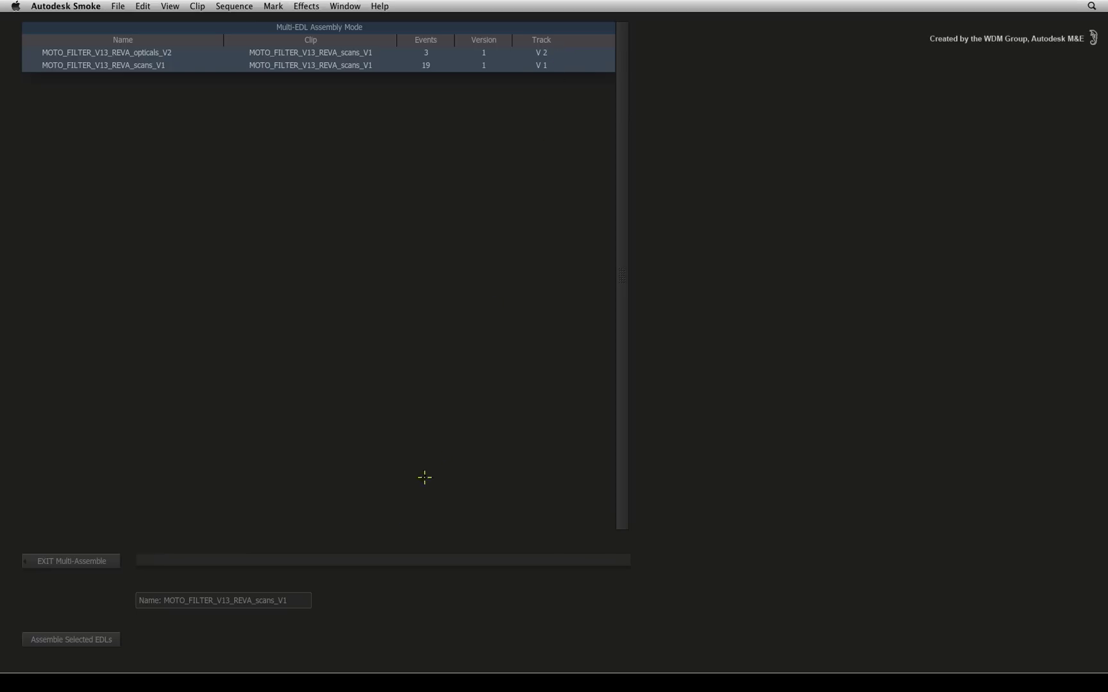
Rename the sequence to MOTO_FILTER_V13_REVA_V1 and assemble the selected EDLs.
click(275, 601)
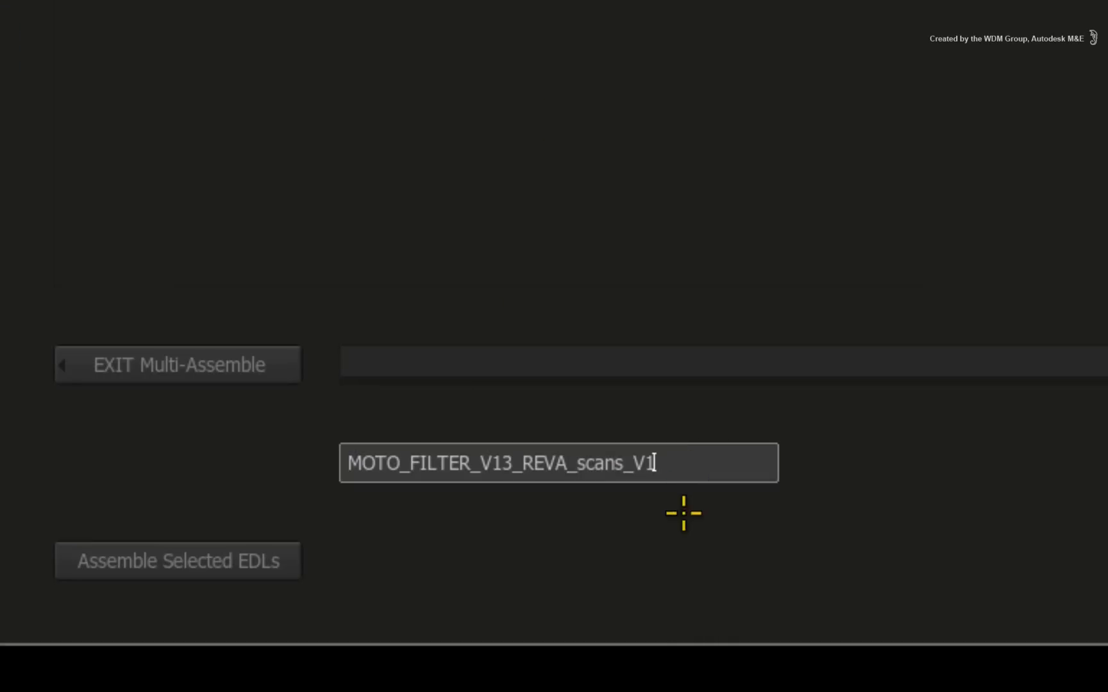
key(Left)
key(Left)
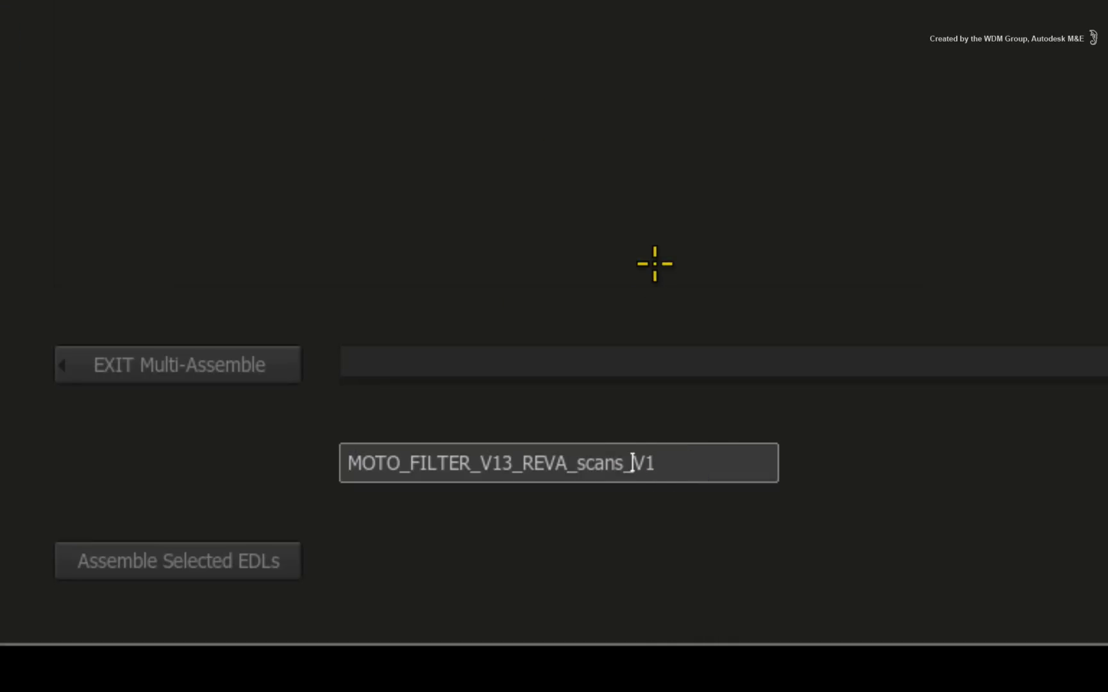
key(BackSpace)
key(BackSpace)
key(BackSpace)
key(BackSpace)
key(BackSpace)
key(BackSpace)
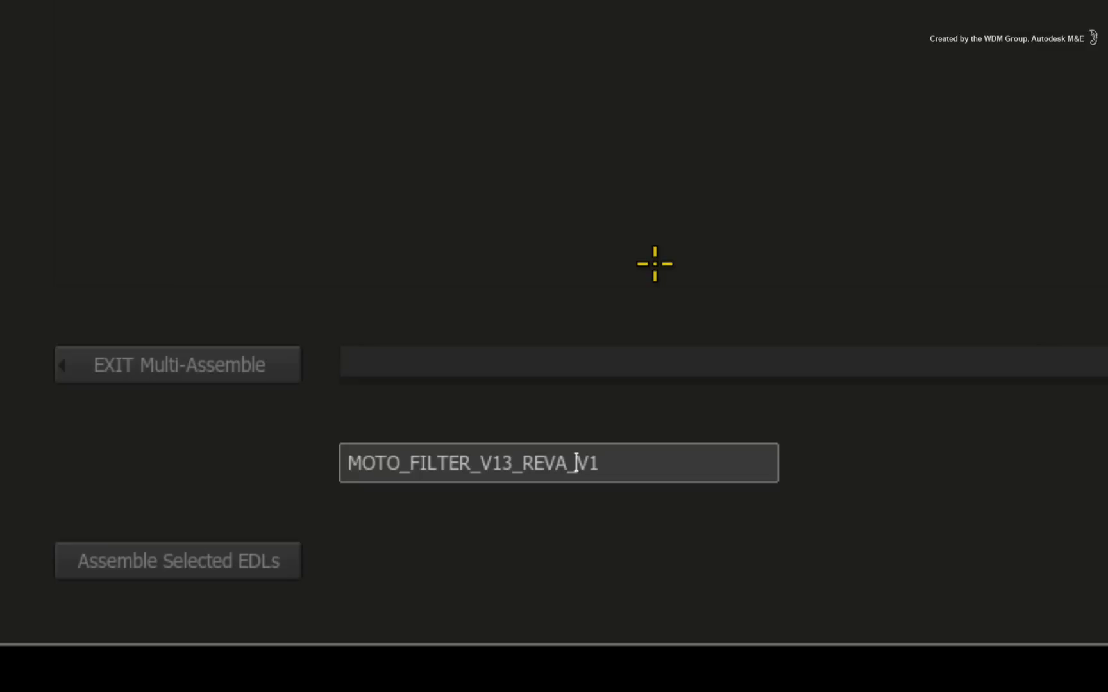
key(Return)
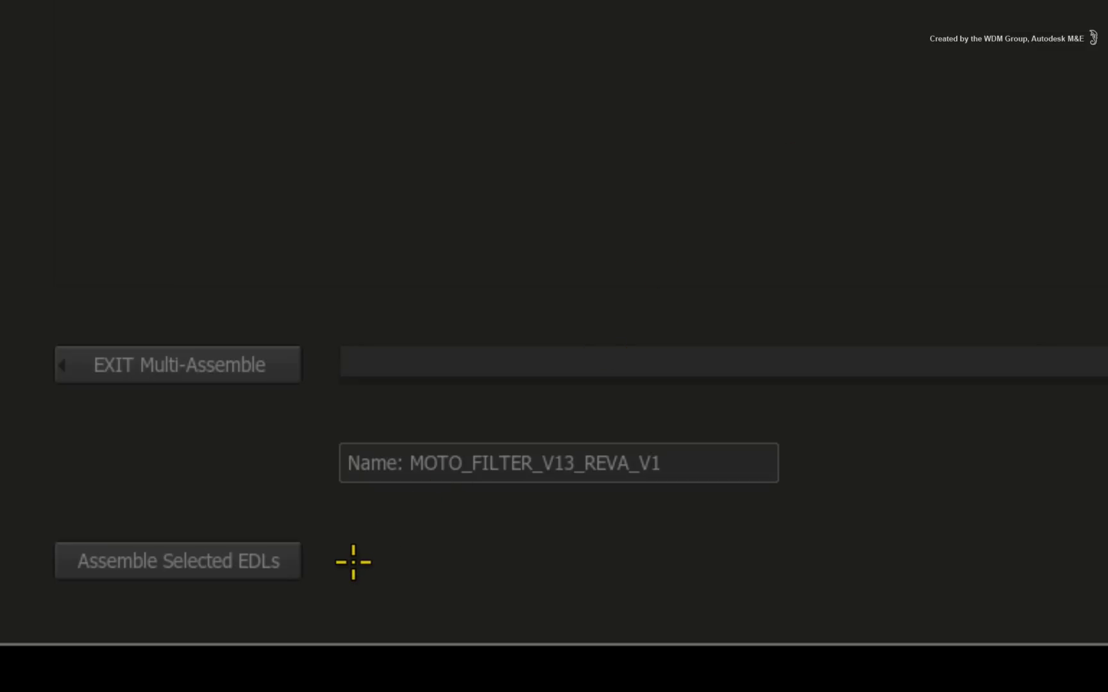
click(247, 563)
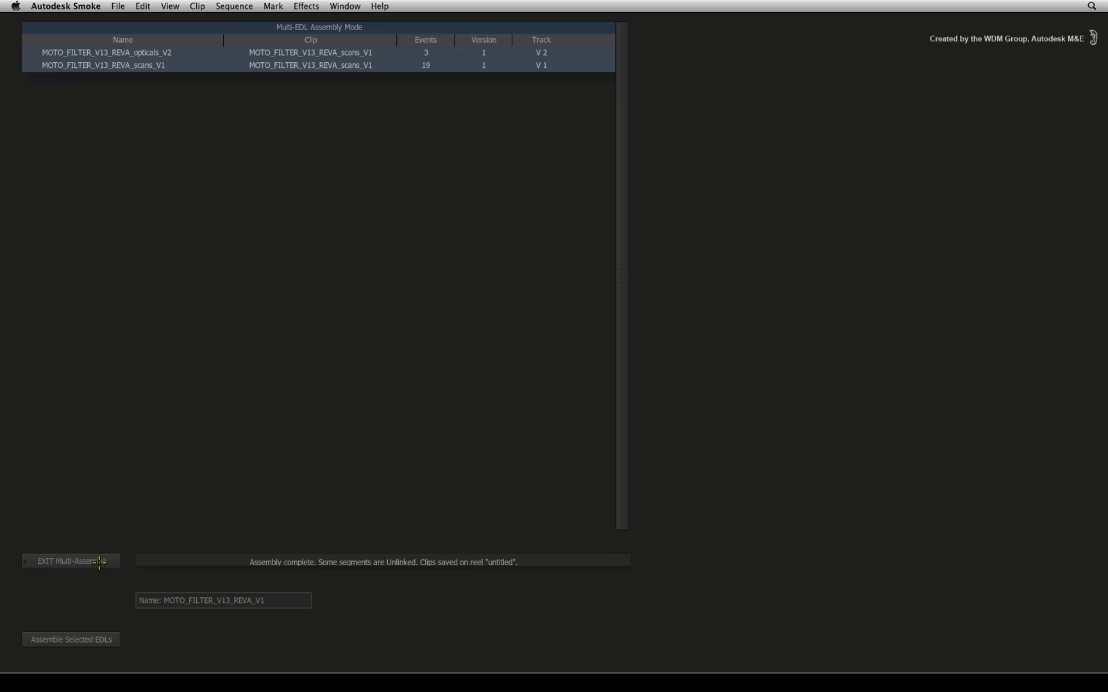
Exit Multi-Assemble and Import EDL, then expand CONFORMS to show MOTO_FILTER_V13_REVA_V1.
click(102, 561)
click(104, 561)
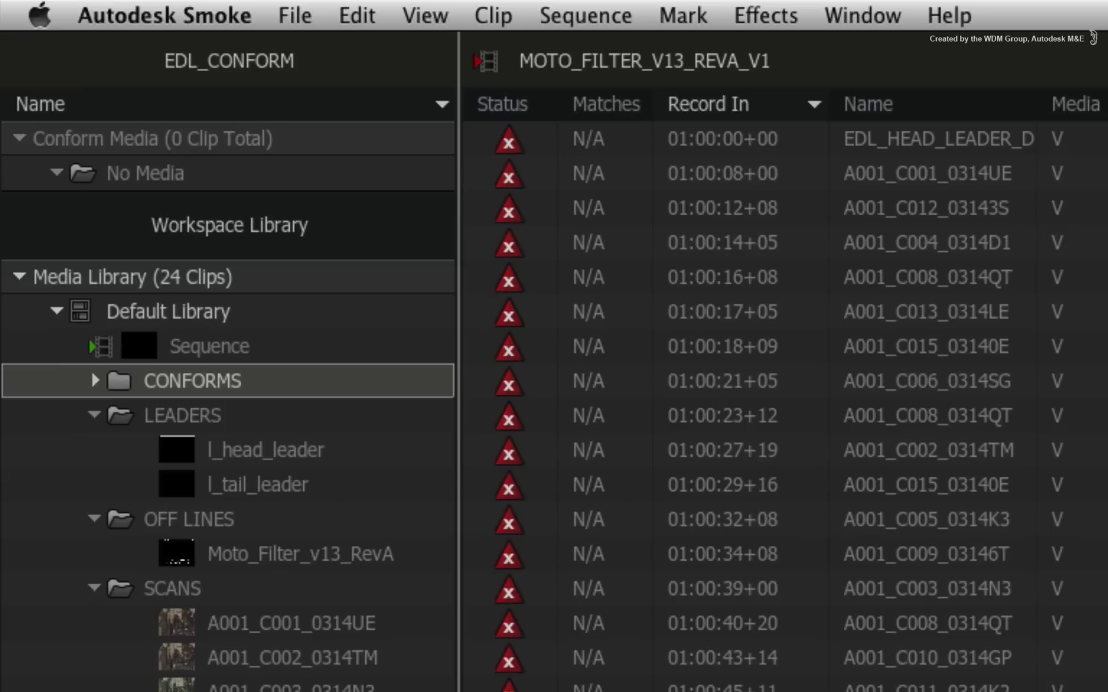
click(37, 153)
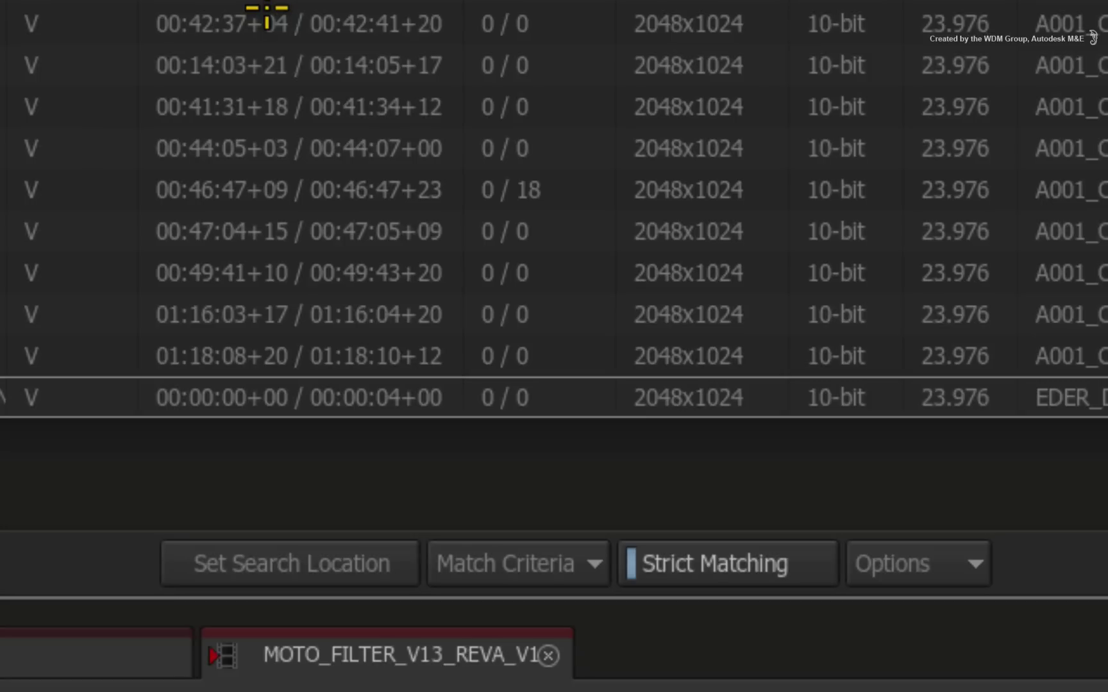
Set Match Criteria to Tape and Source Timecode, unchecking File Name and Frame Rate.
click(567, 568)
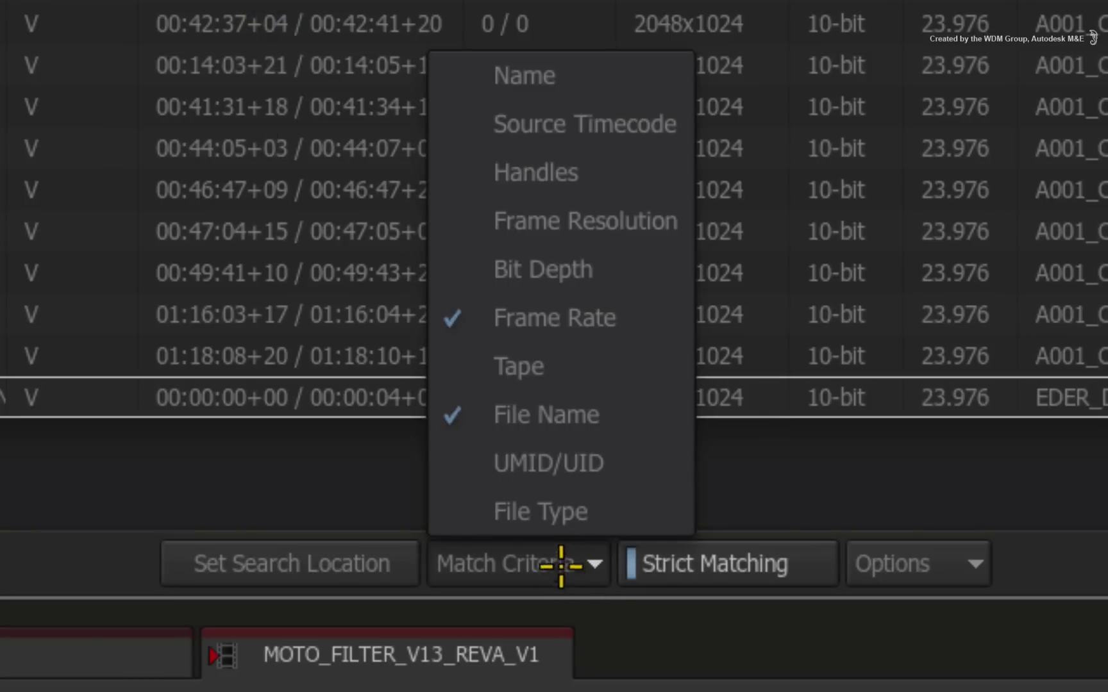
click(564, 368)
click(549, 546)
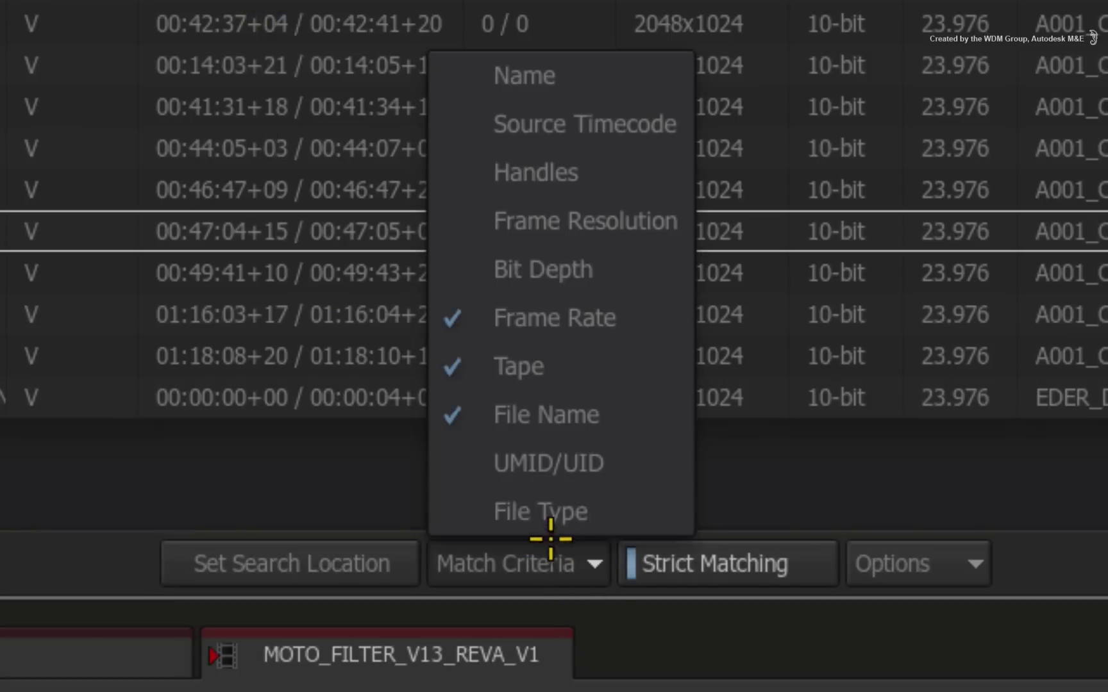
click(617, 124)
click(531, 570)
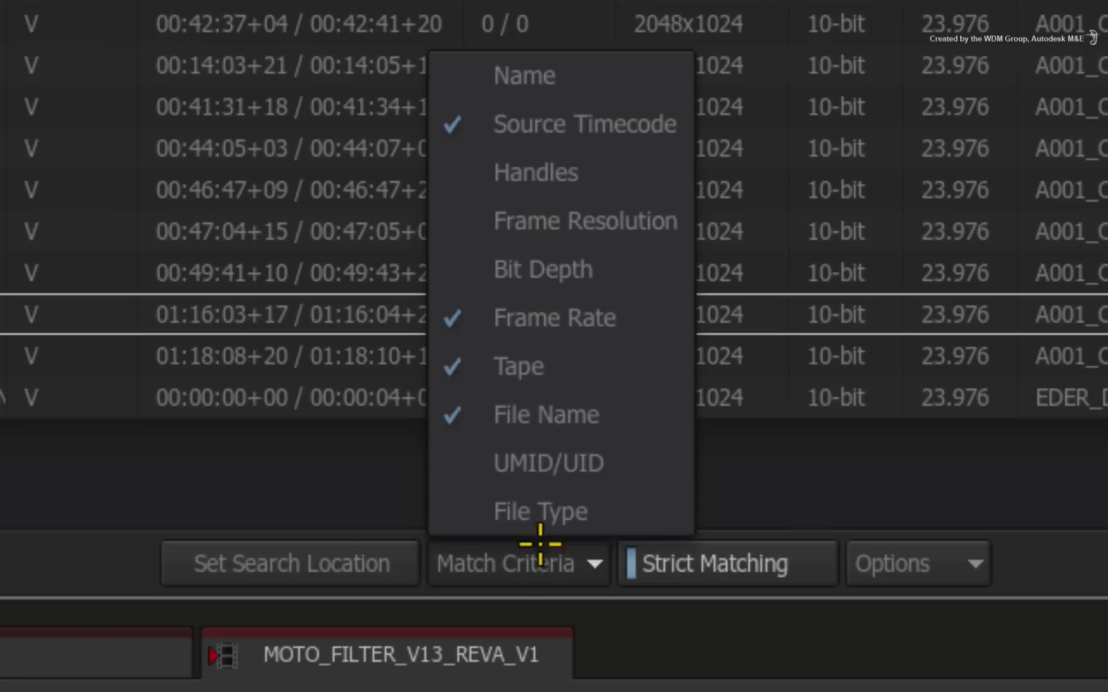
click(569, 416)
click(539, 563)
click(570, 325)
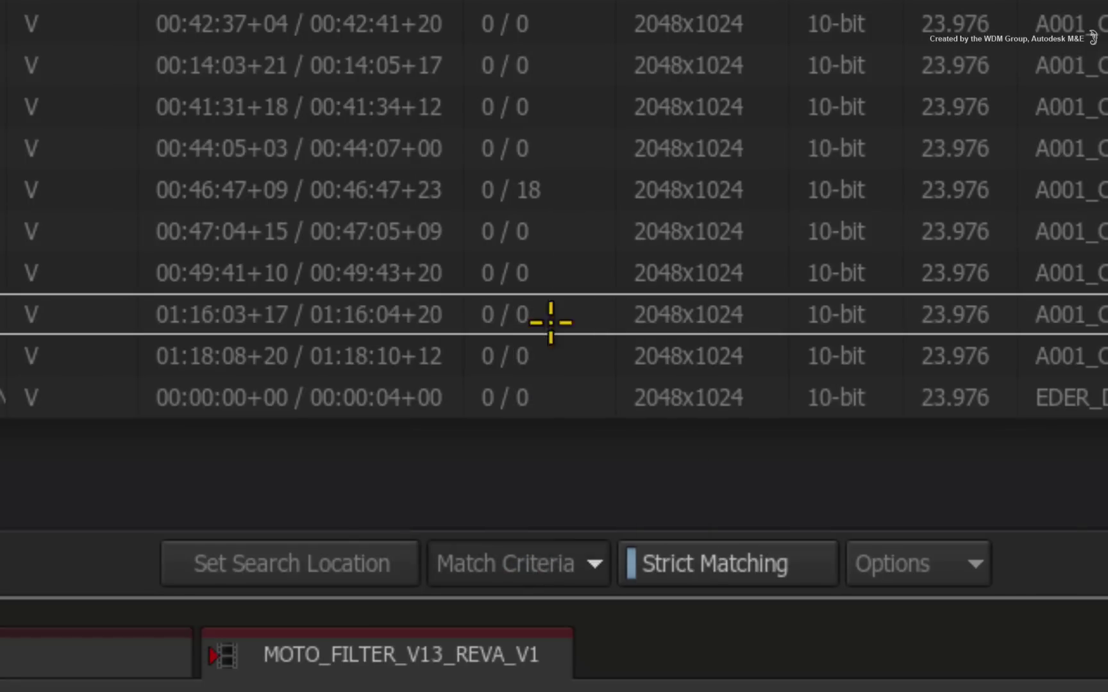
click(559, 562)
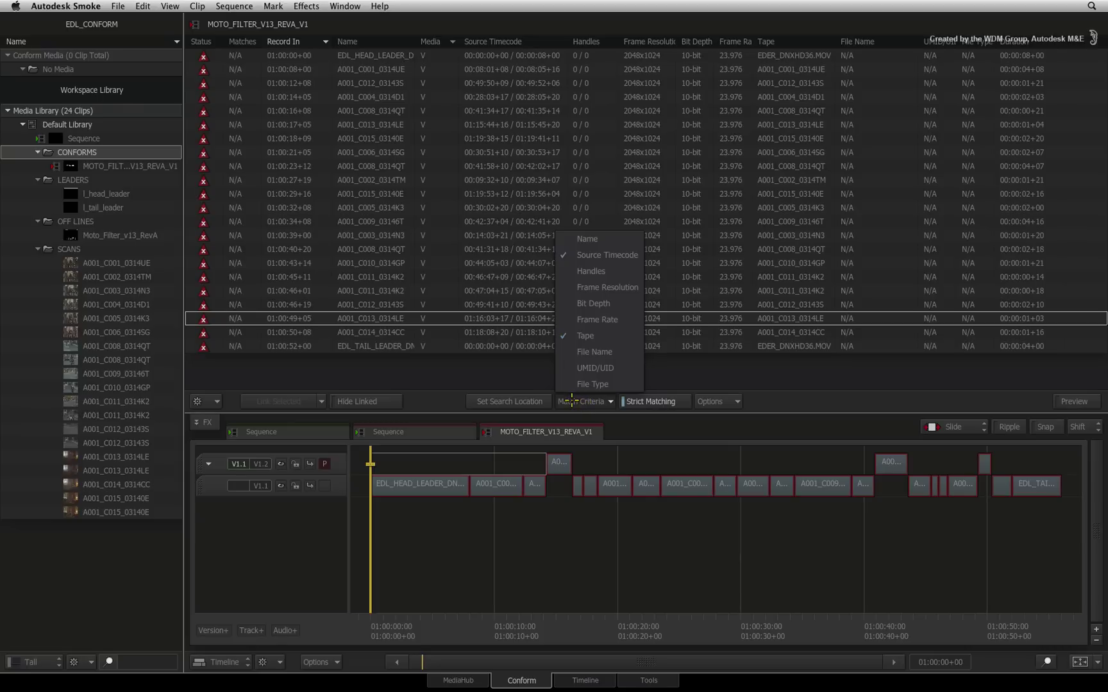
Set the SCANS folder as the Conform search location.
click(416, 401)
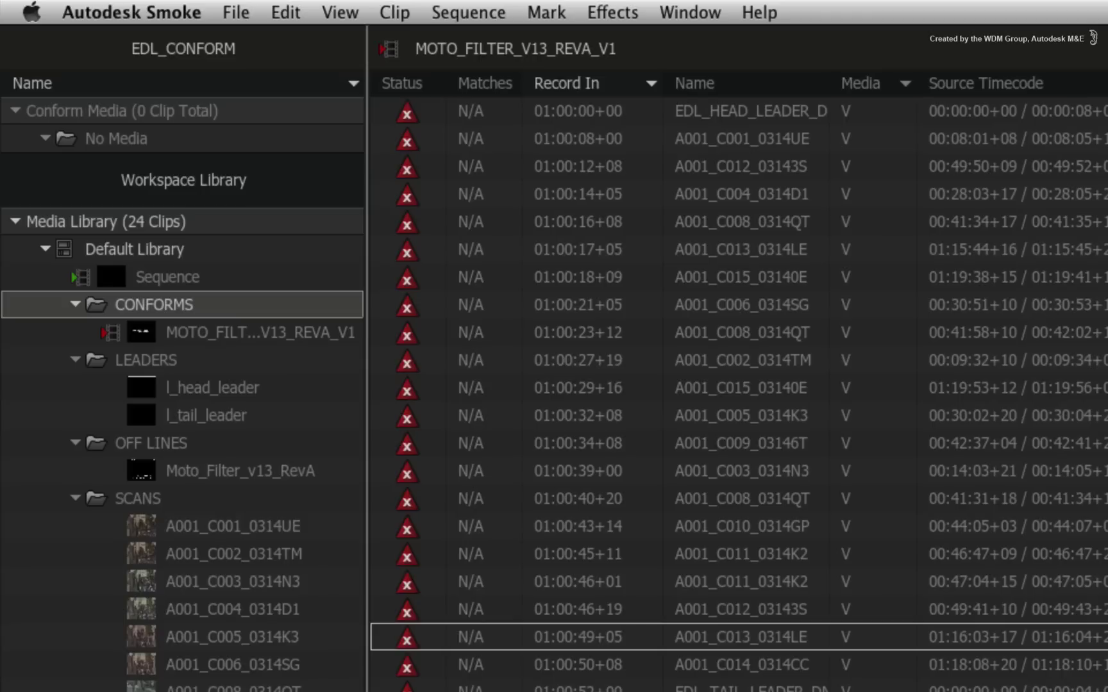
click(141, 492)
right_click(141, 498)
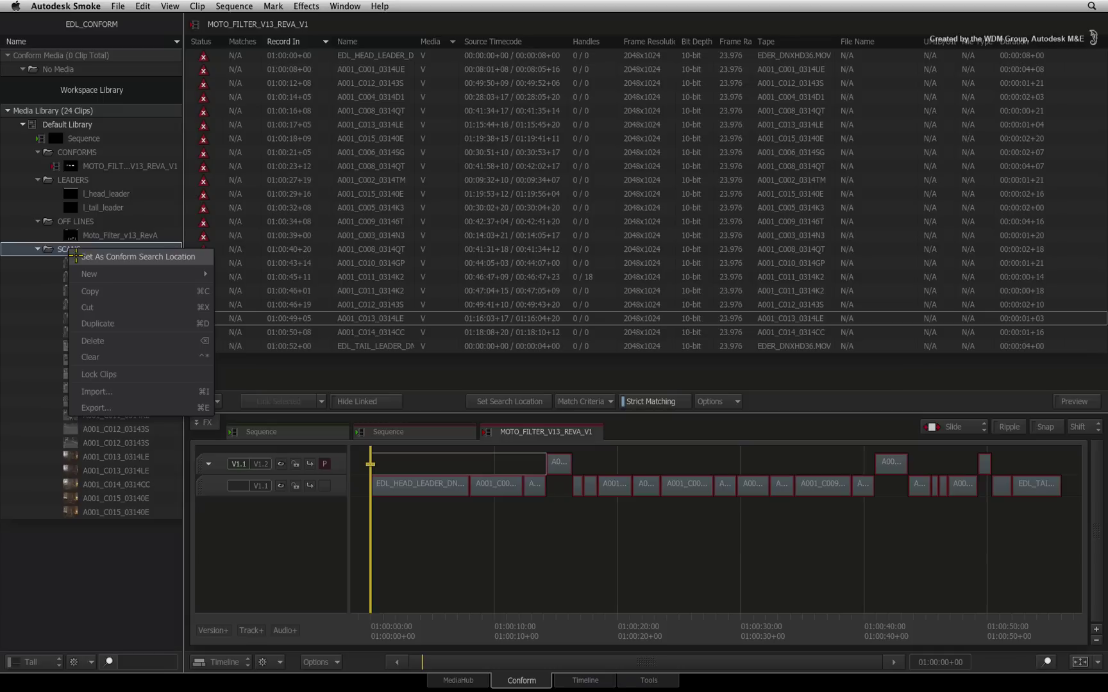
click(77, 256)
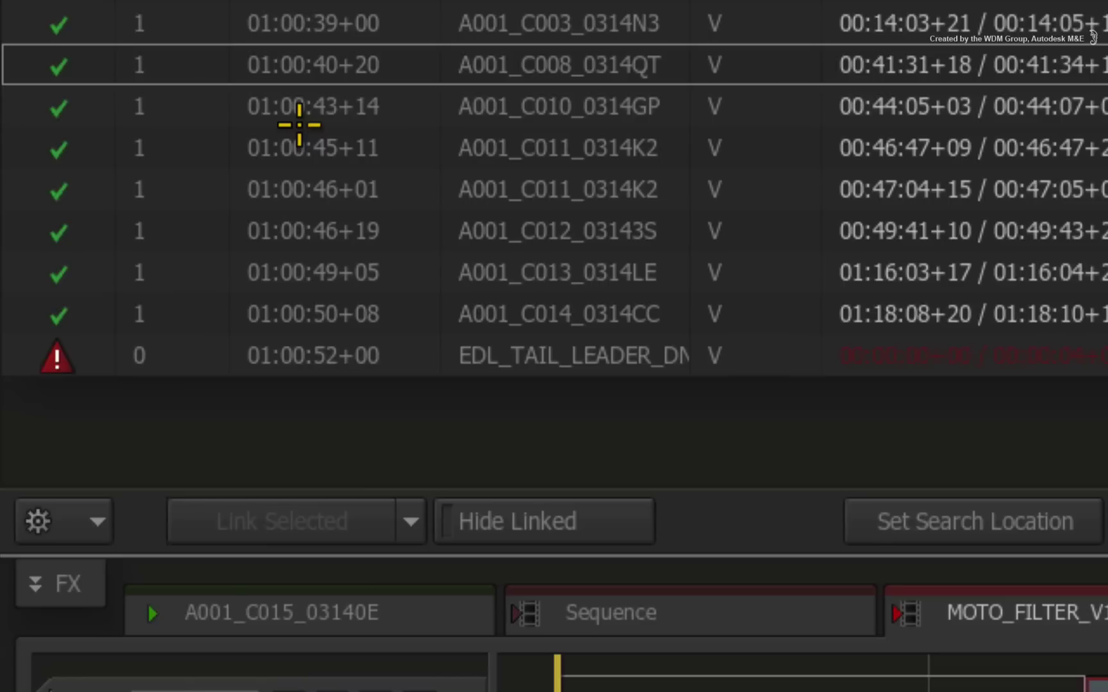
Link all matched sources, then inspect the unmatched head and tail leader events.
click(409, 524)
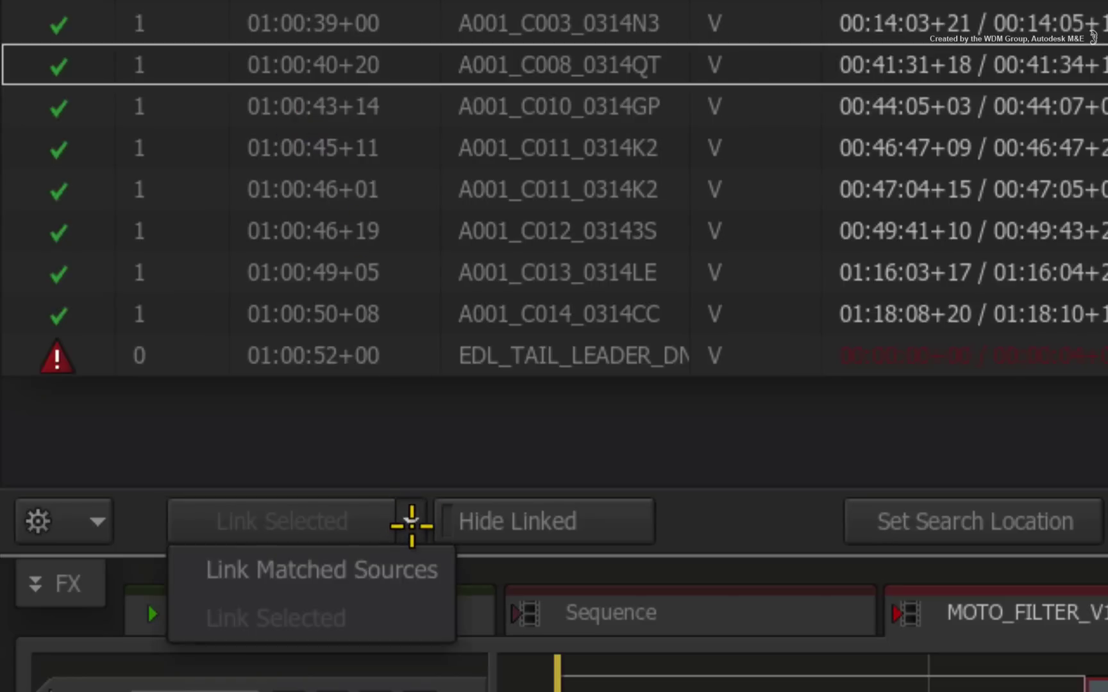
click(405, 575)
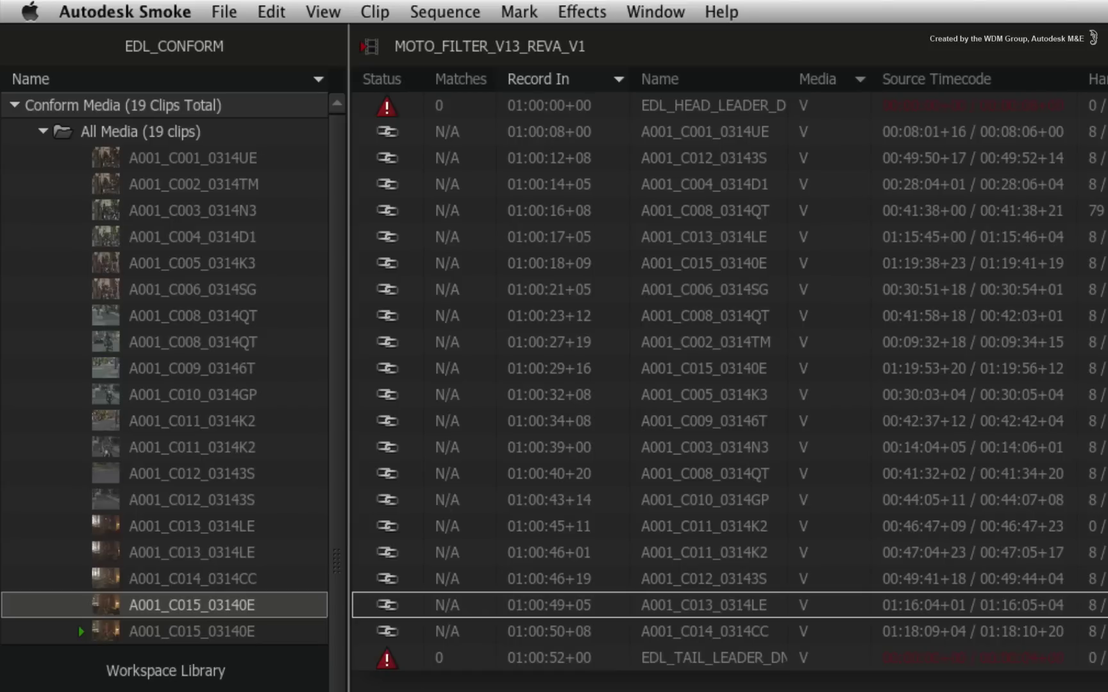
click(662, 658)
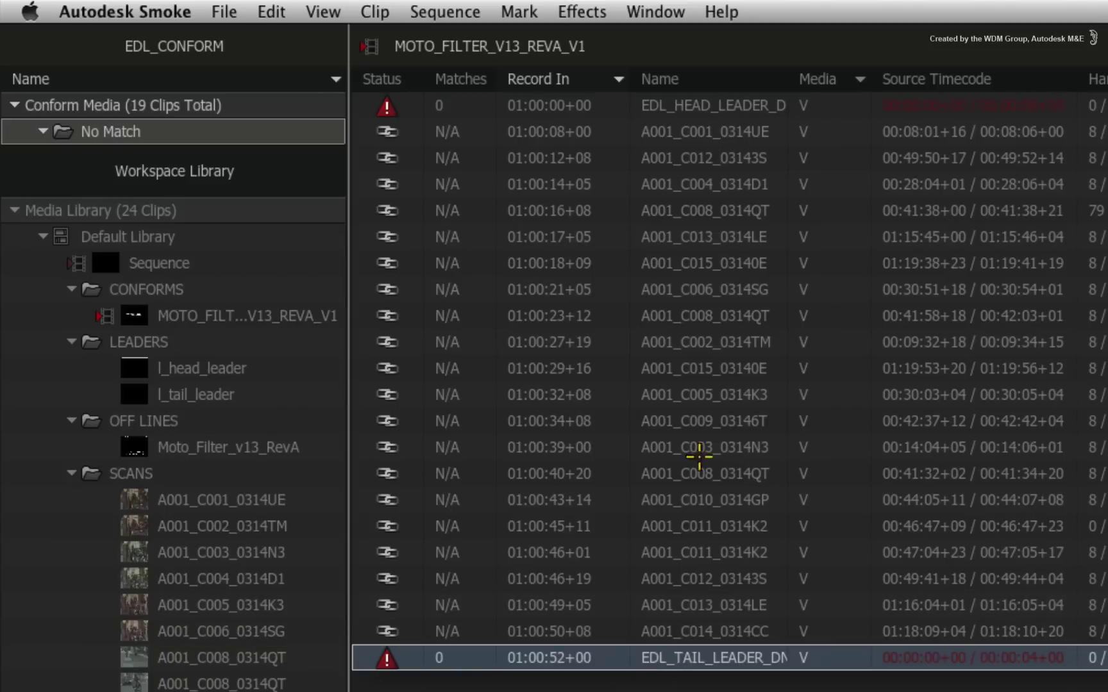
click(737, 106)
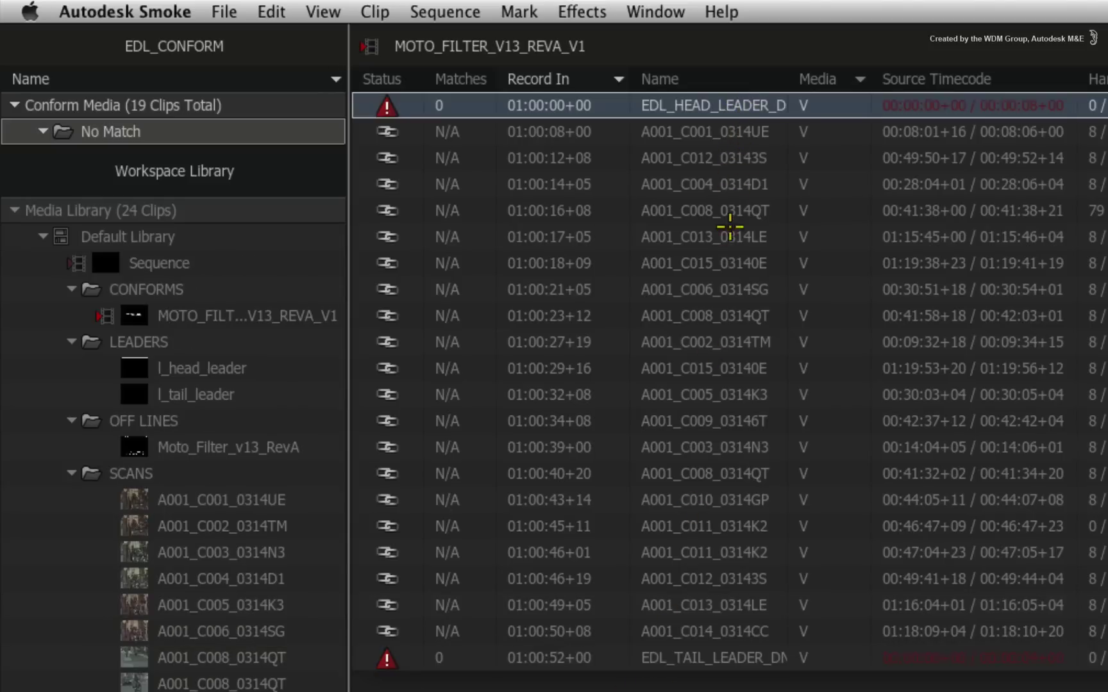
click(717, 660)
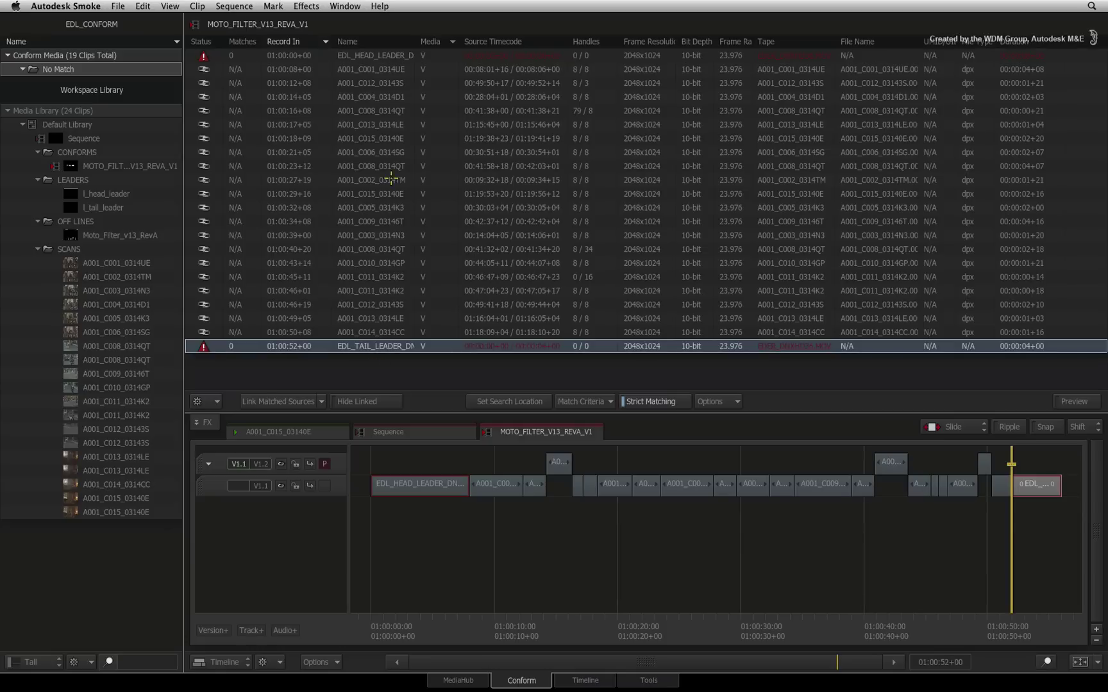
click(384, 69)
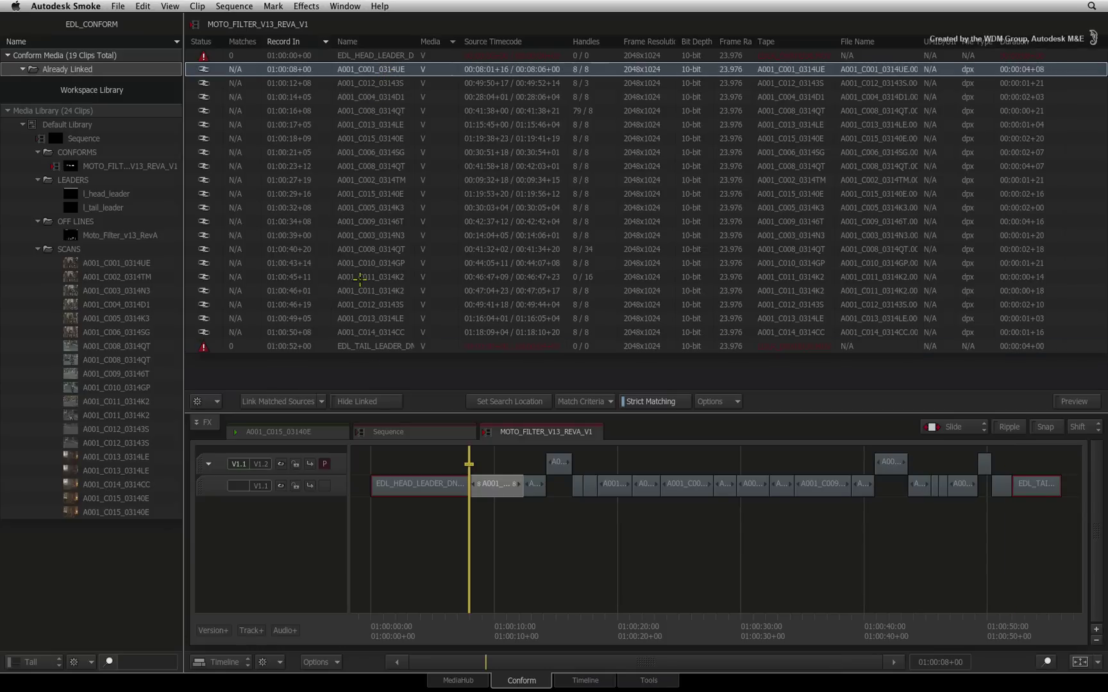